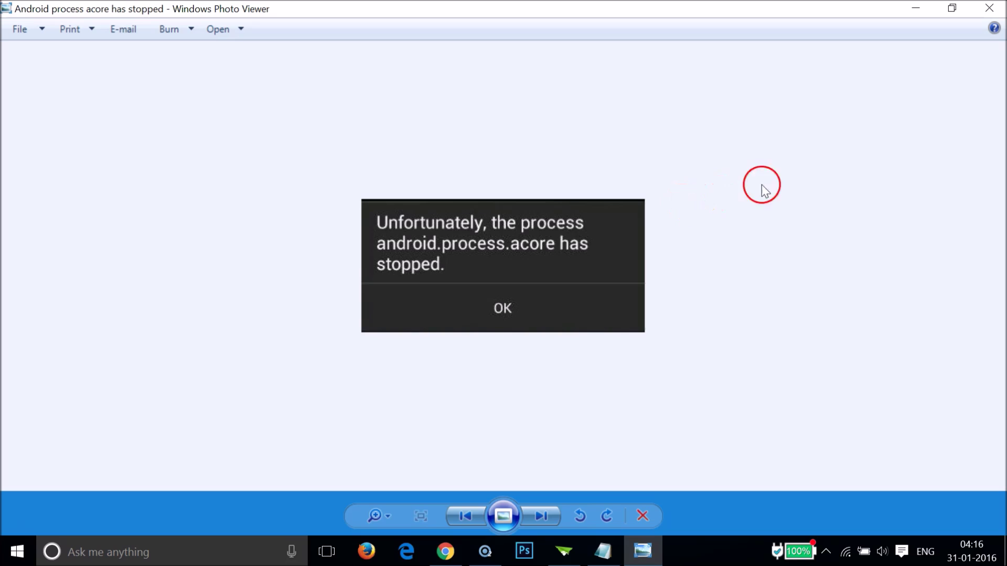
# - Minimize the Windows Photo Viewer window showing the acore error screenshot
pyautogui.click(910, 11)
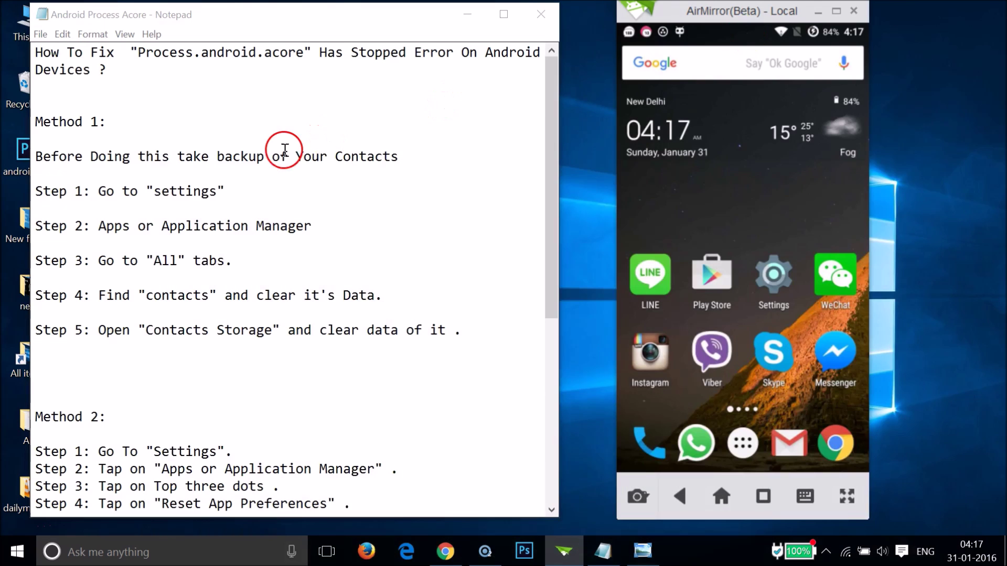
# - Scroll the notes to the top and highlight the Method 1 contacts backup and clearing steps
pyautogui.scroll(-6, 288, 219)
pyautogui.scroll(5, 292, 223)
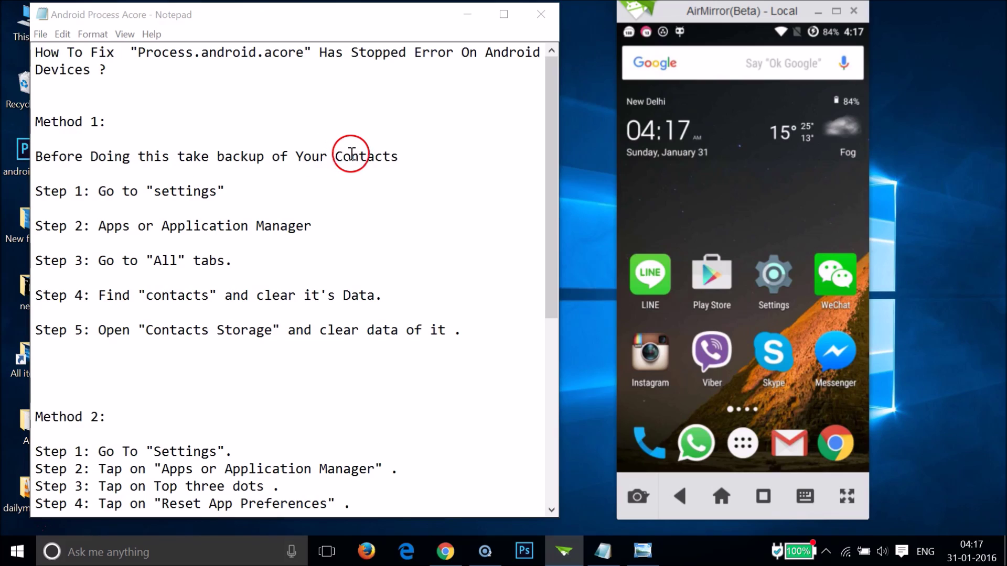
pyautogui.moveTo(372, 160); pyautogui.dragTo(446, 239)
pyautogui.click(446, 239)
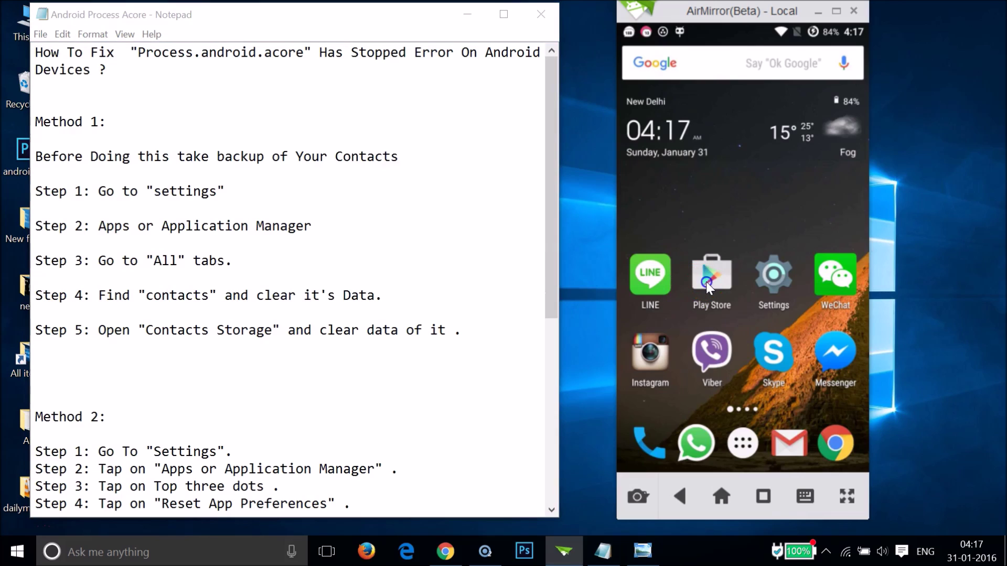
# - In the Play Store, search 'super backup' and open the Super Backup : SMS & Contacts listing
pyautogui.click(706, 282)
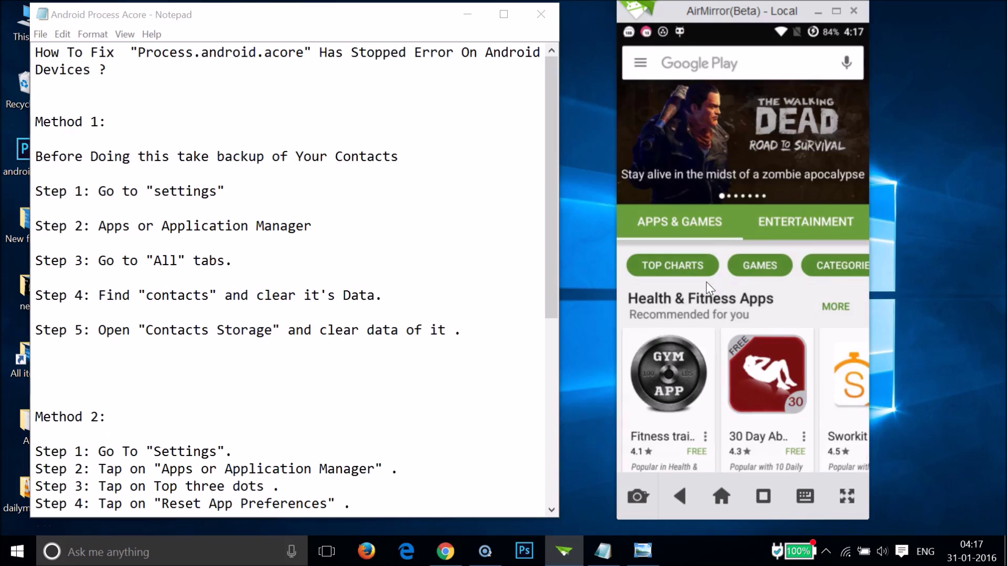
pyautogui.write('s')
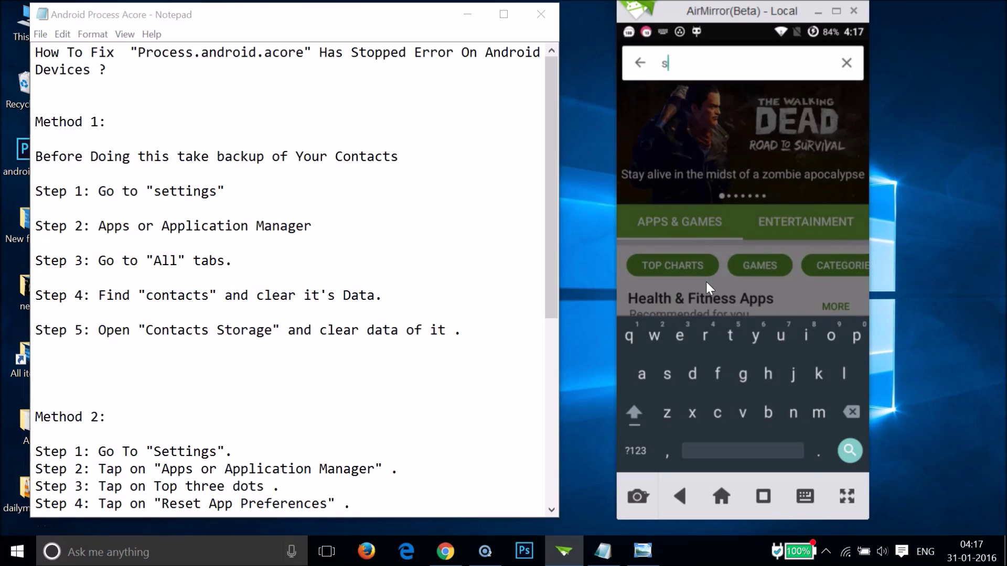
pyautogui.write('uper backup')
pyautogui.press('Return')
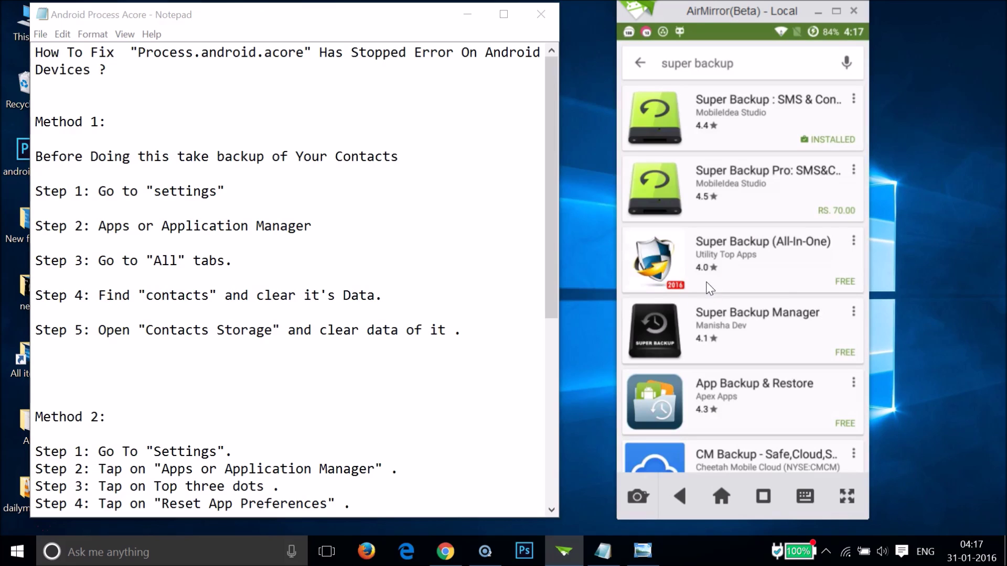
pyautogui.click(739, 125)
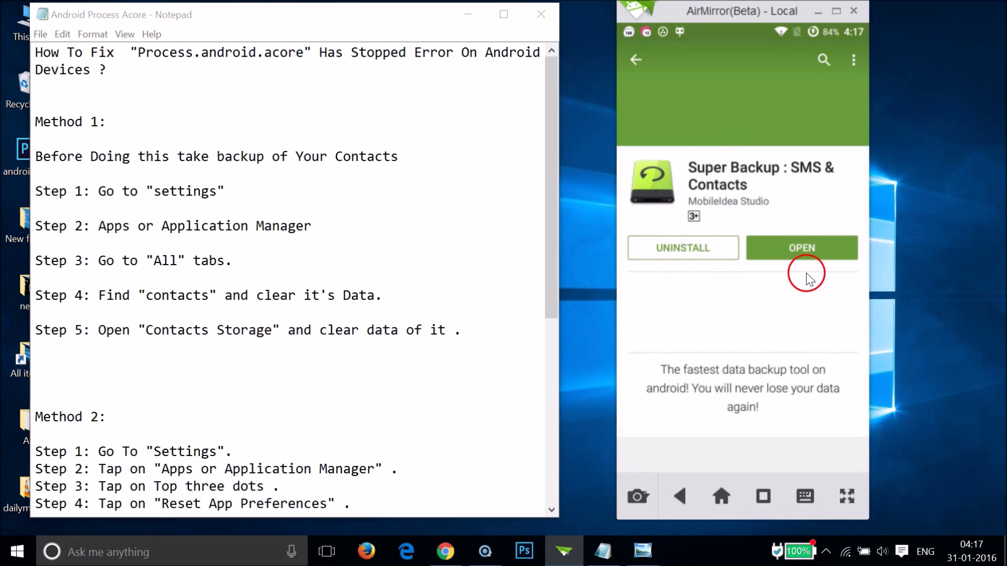
# - Launch Super Backup and back up all 857 contacts under the suggested file name, skipping cloud upload
pyautogui.click(787, 244)
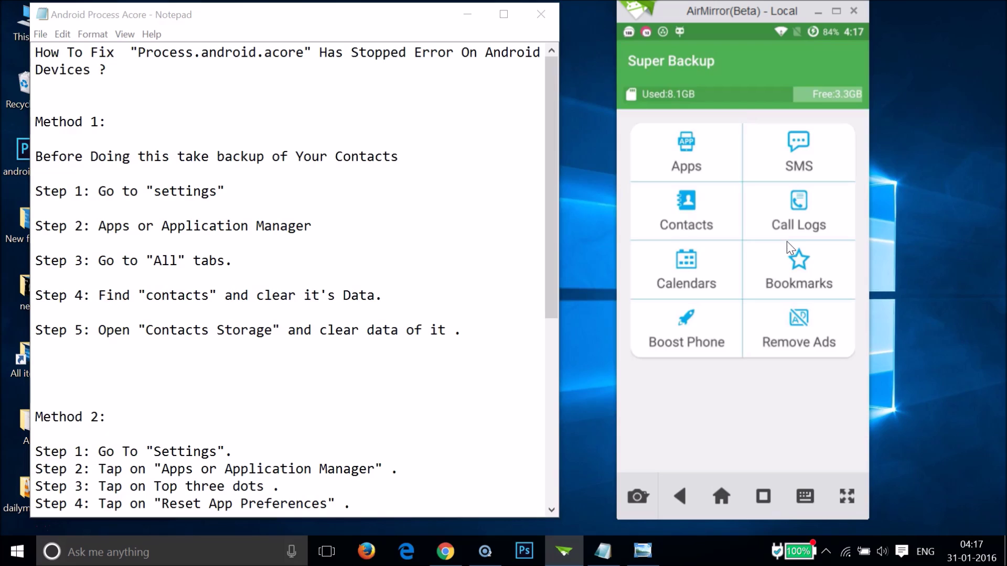
pyautogui.click(690, 204)
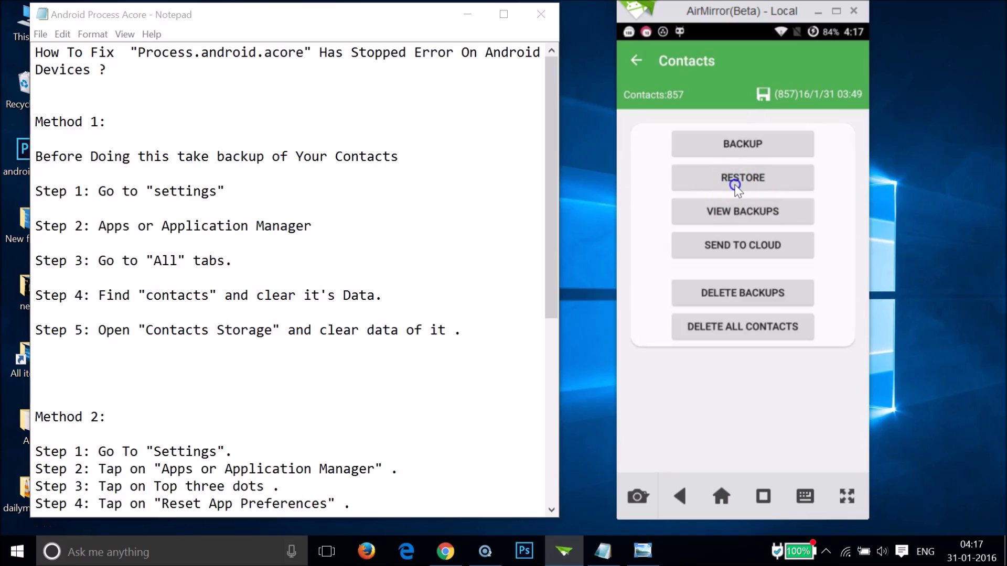
pyautogui.click(740, 321)
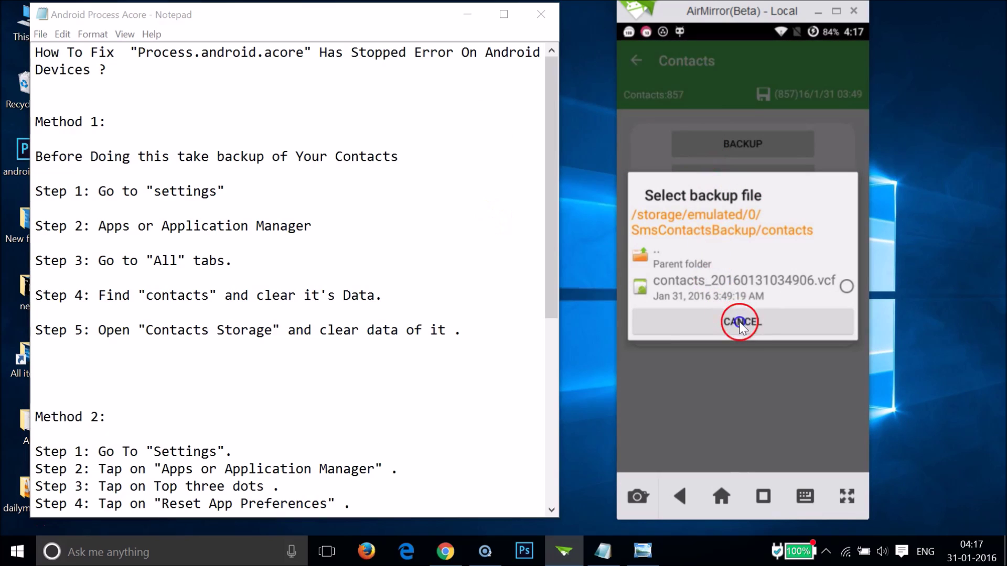
pyautogui.click(736, 144)
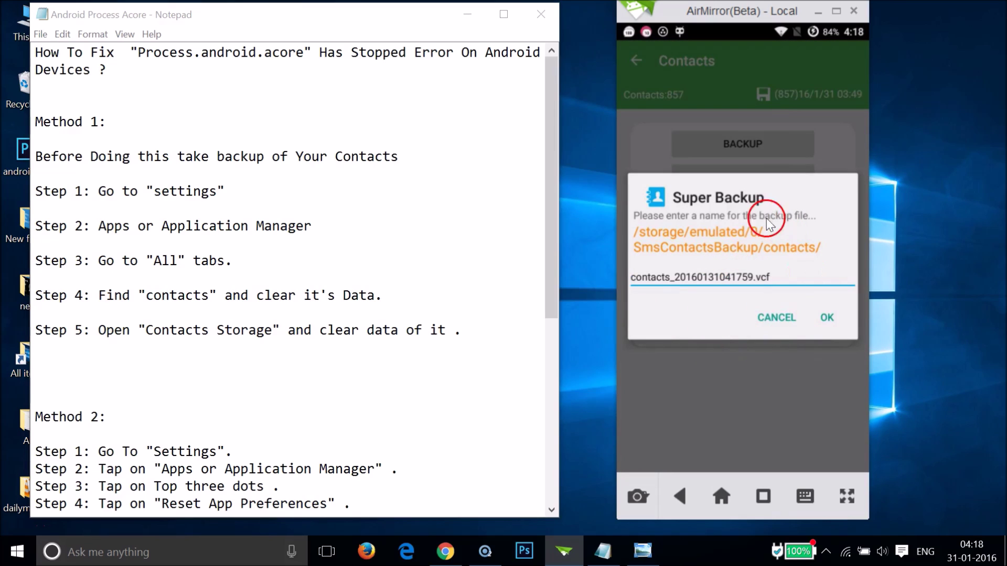
pyautogui.click(823, 318)
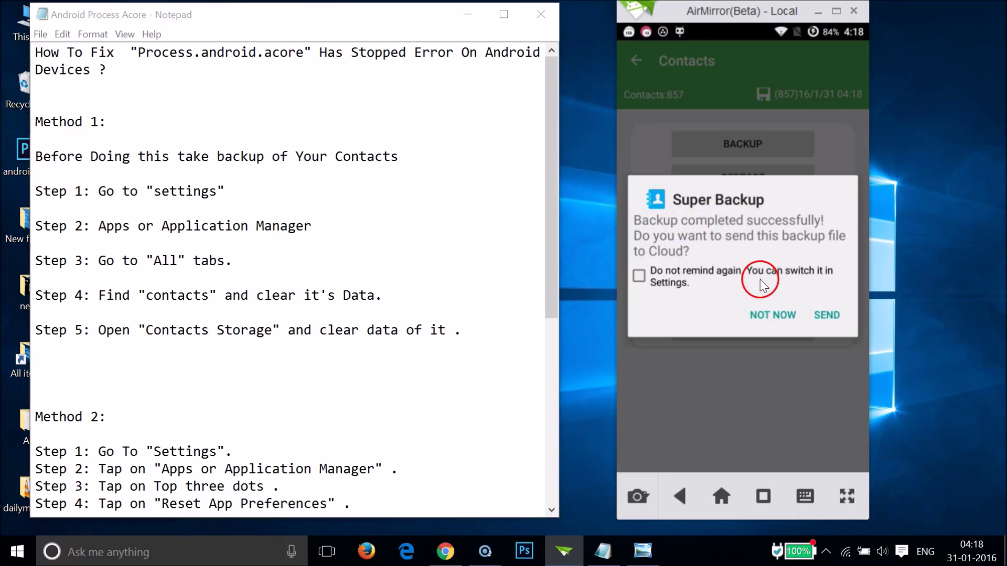
pyautogui.click(774, 316)
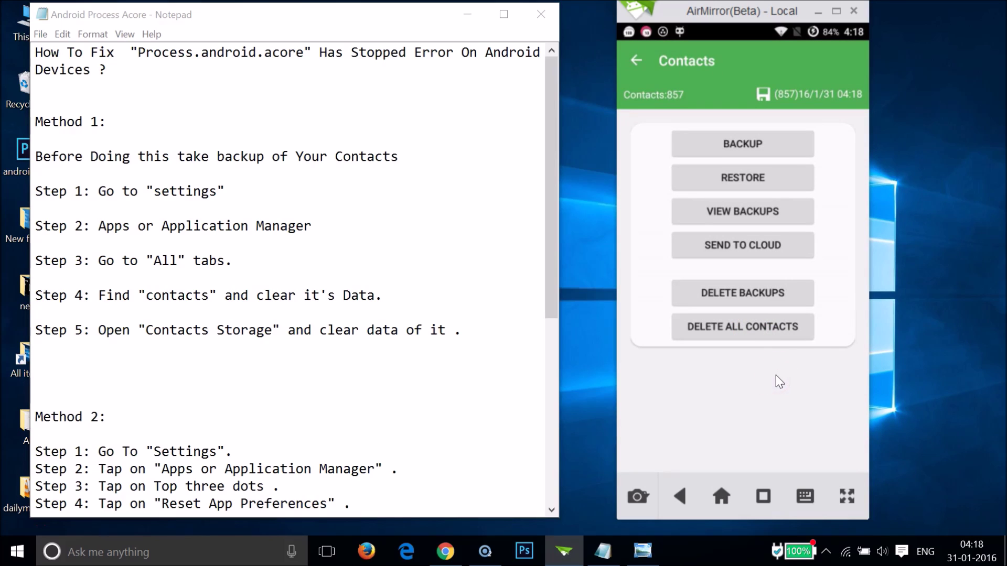
pyautogui.press('Escape')
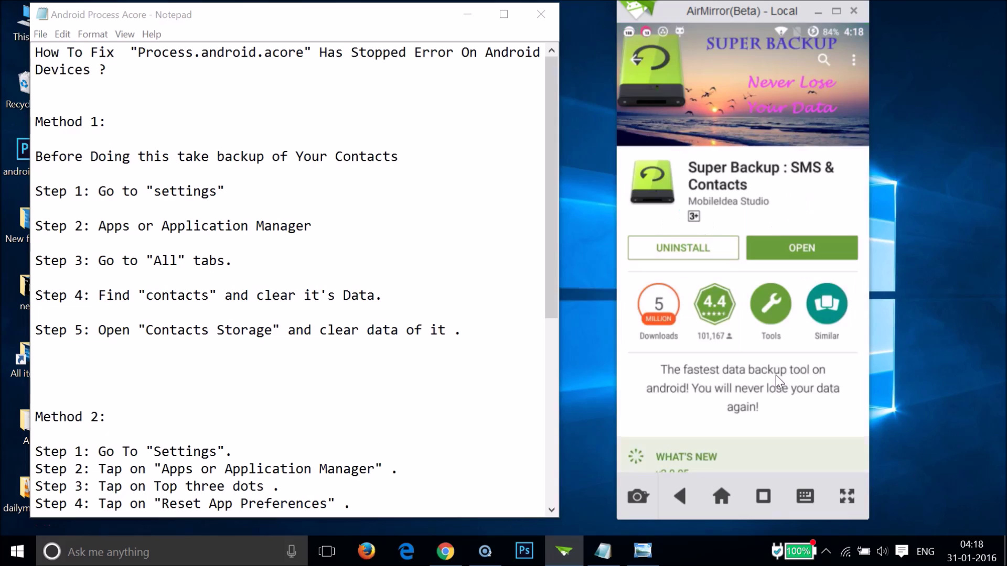
# - Return to the phone's home screen and open the Apps list in Settings
pyautogui.press('Escape')
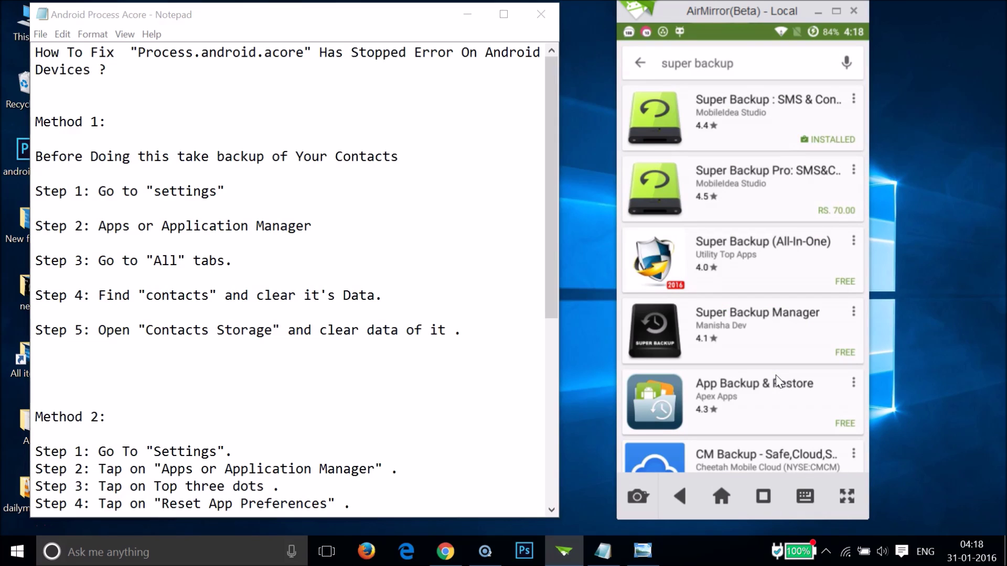
pyautogui.press('Escape')
pyautogui.press('Escape')
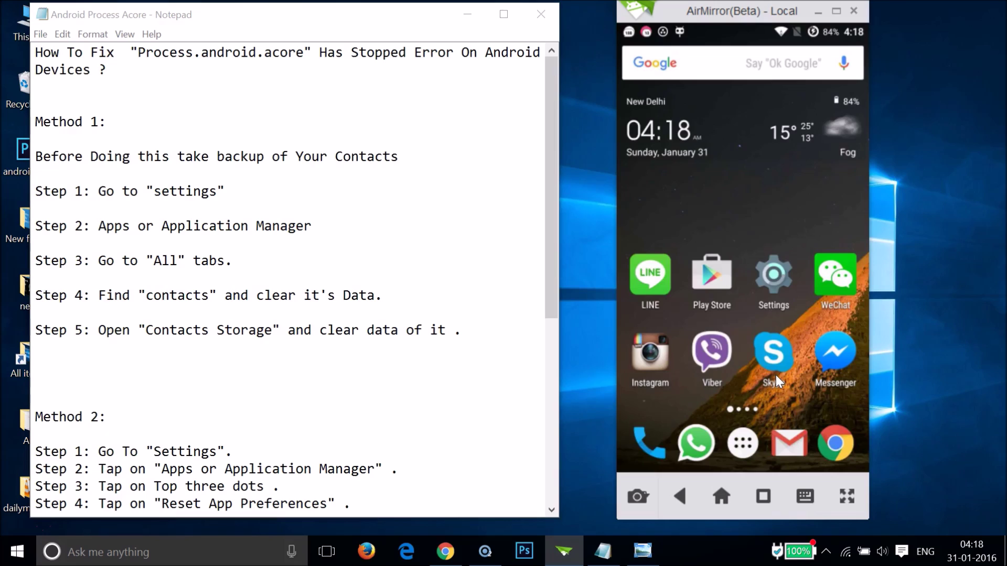
pyautogui.click(780, 278)
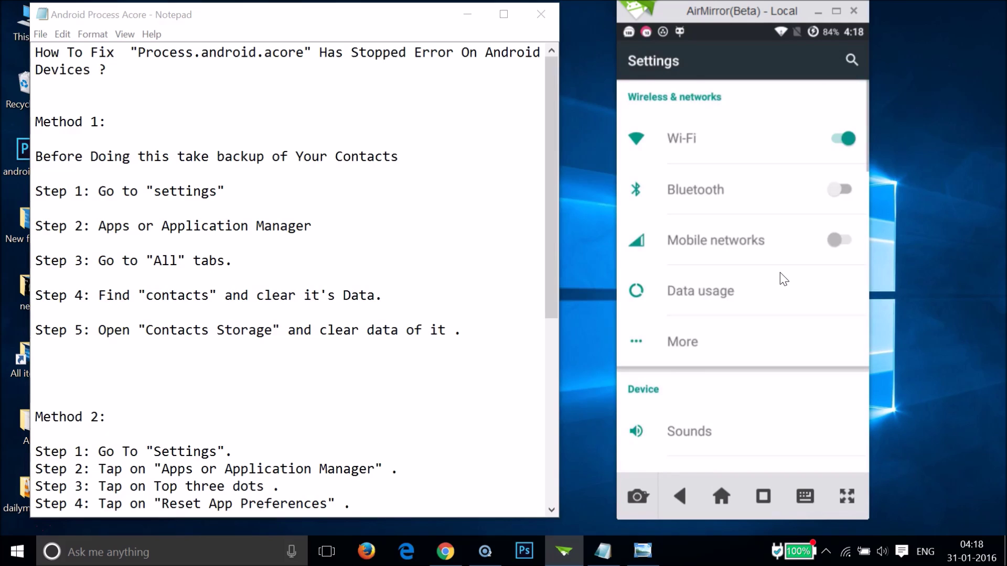
pyautogui.scroll(-10, 783, 279)
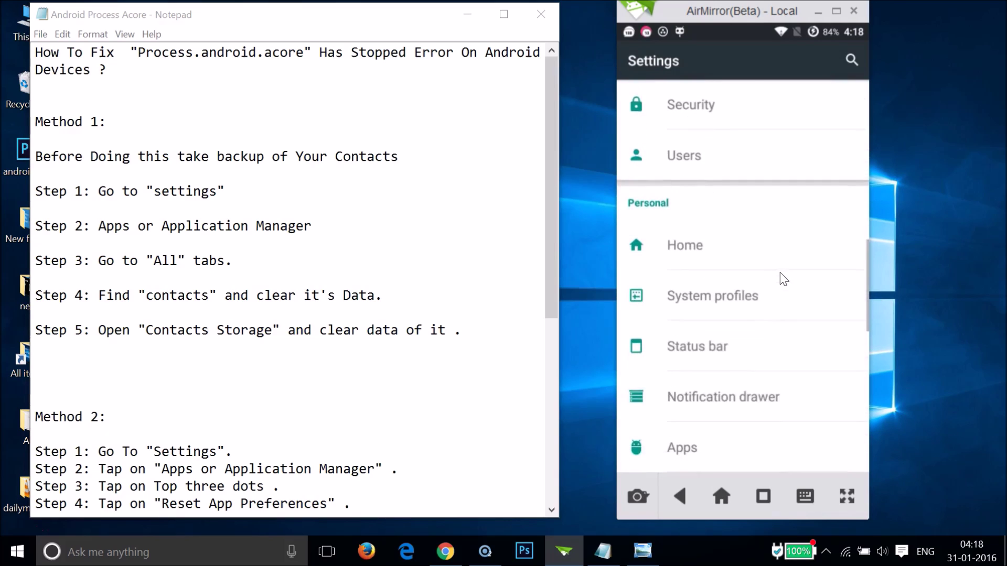
pyautogui.scroll(-3, 783, 279)
pyautogui.click(694, 268)
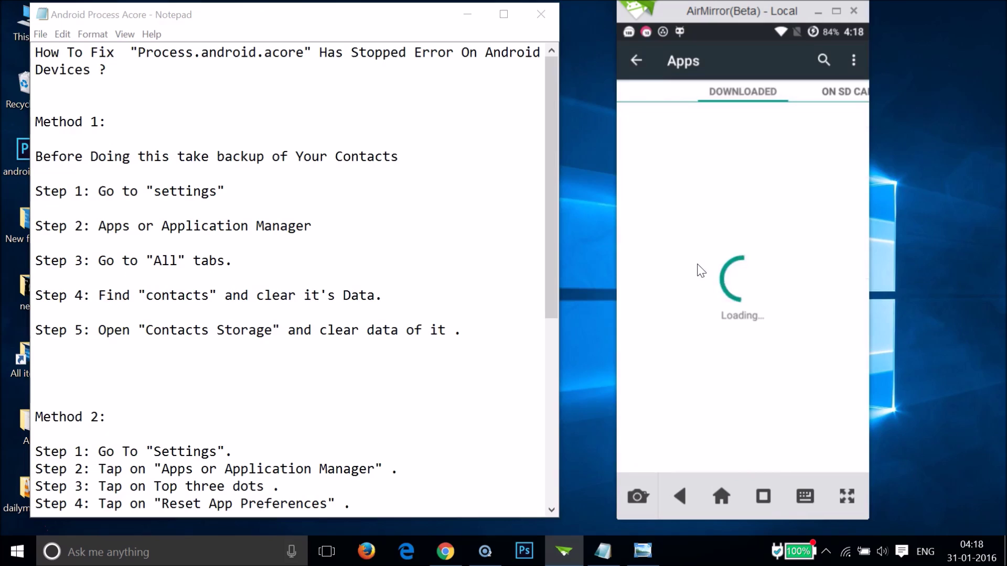
# - Switch to the ALL tab and scroll until Contacts and Contacts Storage are visible
pyautogui.click(828, 109)
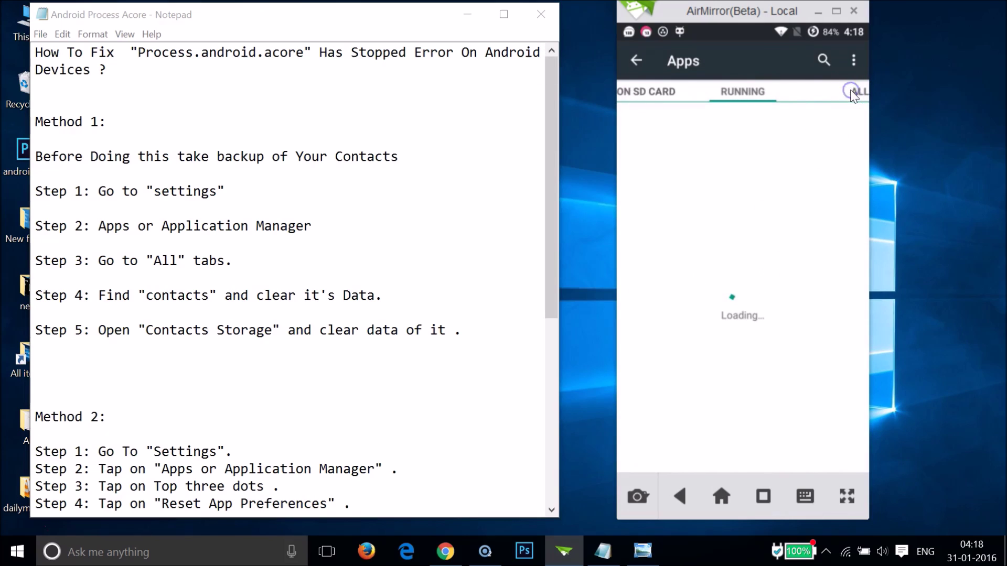
pyautogui.moveTo(814, 106); pyautogui.dragTo(851, 96)
pyautogui.click(786, 296)
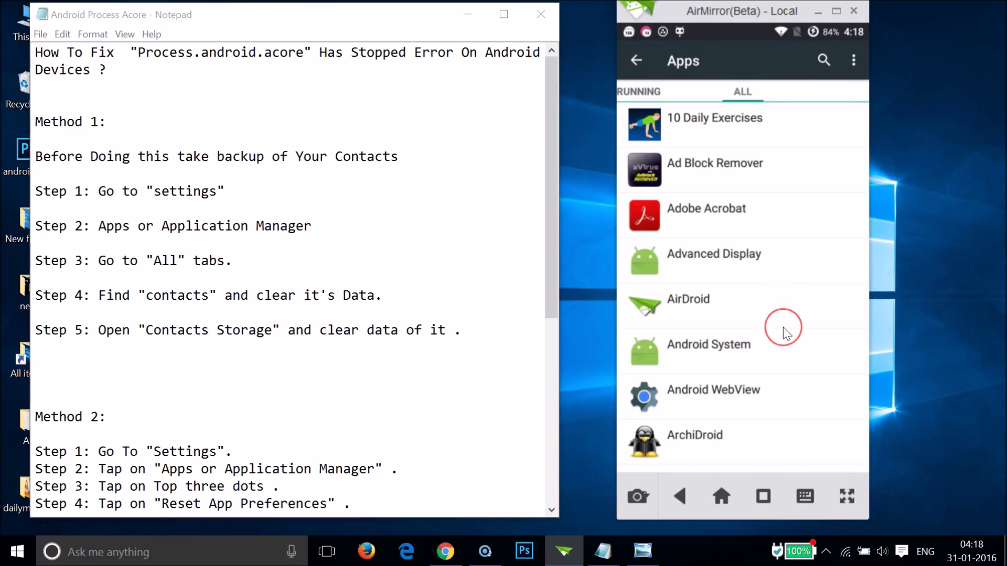
pyautogui.click(348, 384)
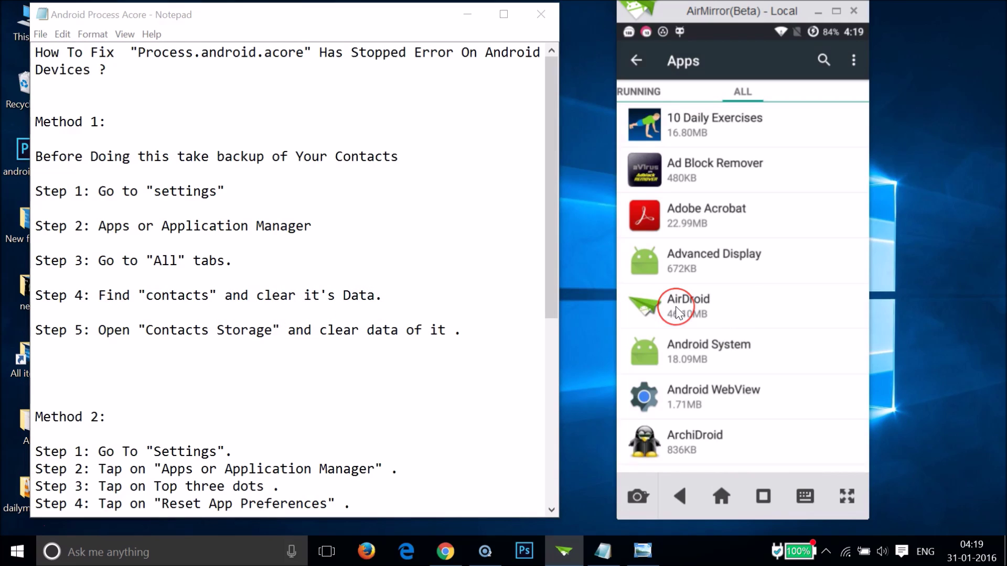
pyautogui.scroll(-10, 676, 306)
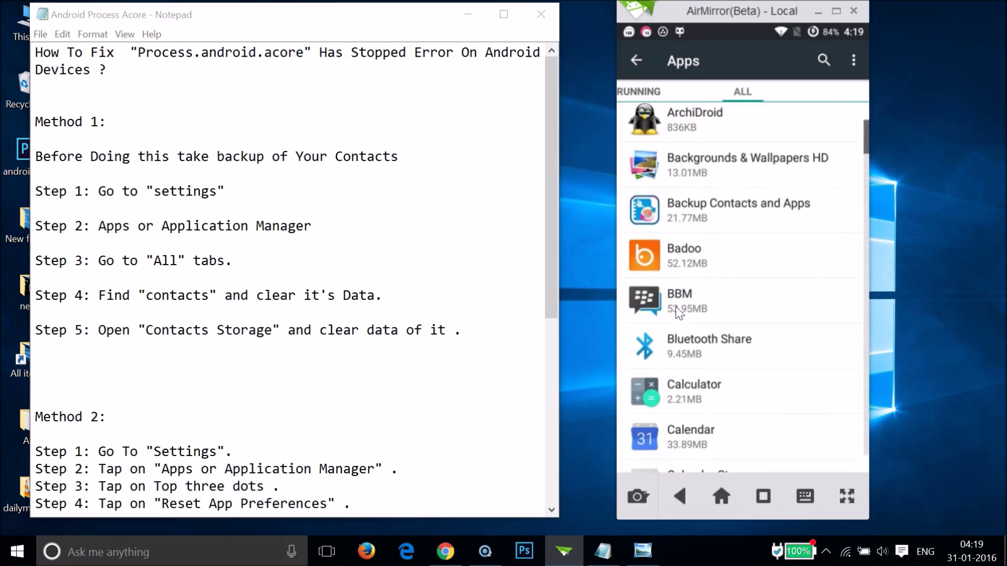
pyautogui.scroll(-5, 676, 306)
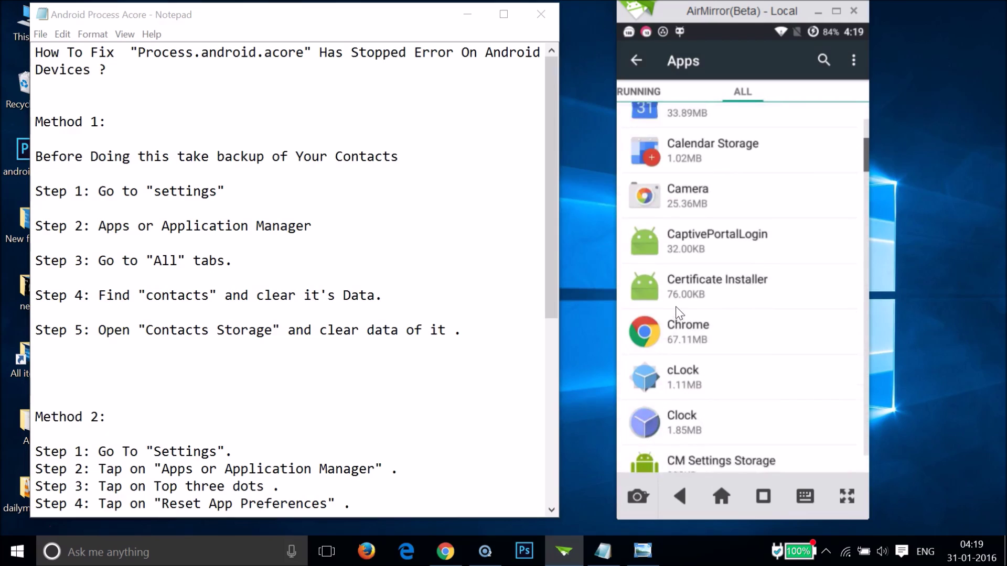
pyautogui.scroll(2, 676, 307)
pyautogui.scroll(-2, 676, 307)
pyautogui.scroll(3, 677, 308)
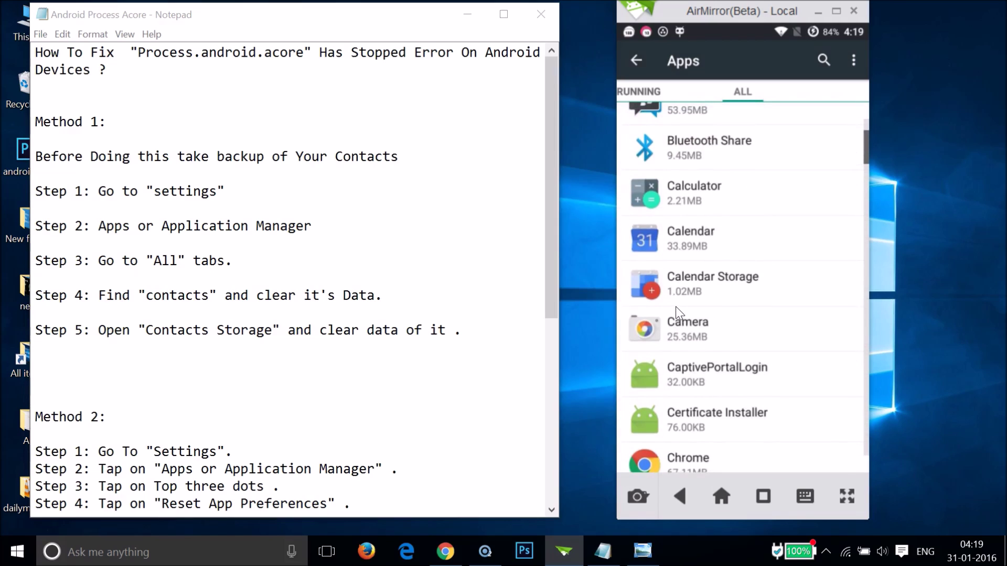
pyautogui.scroll(1, 676, 308)
pyautogui.scroll(-4, 676, 308)
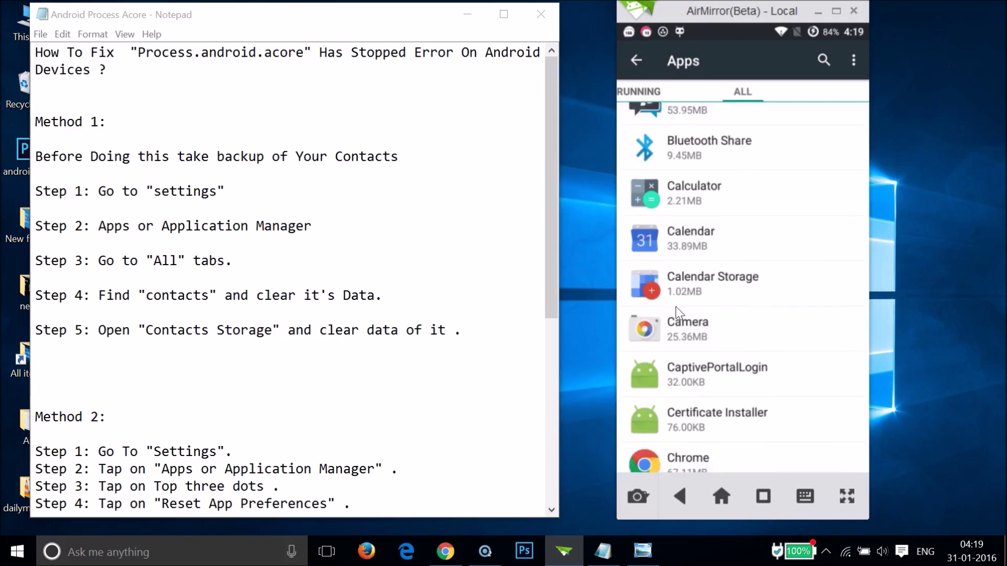
pyautogui.scroll(-8, 675, 307)
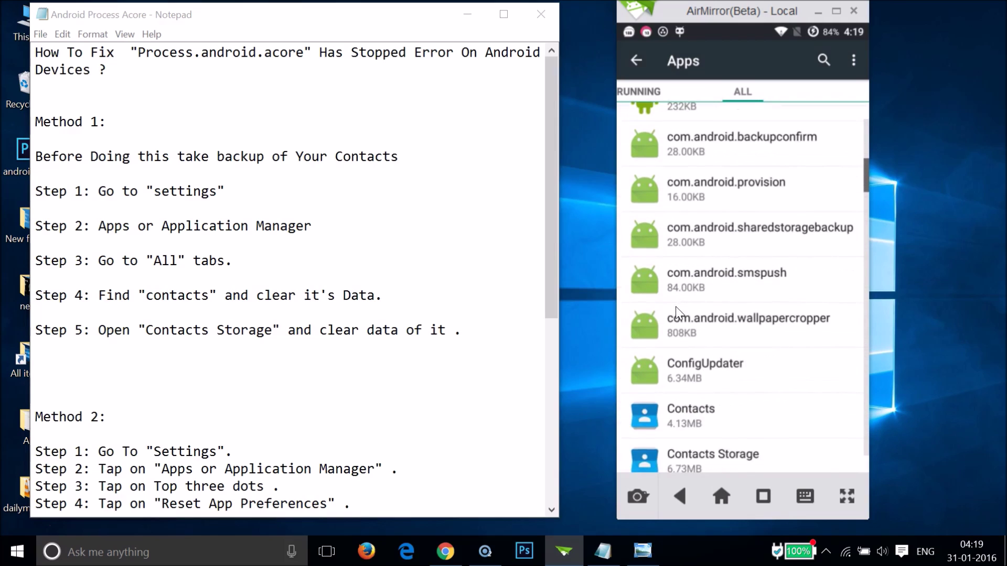
pyautogui.scroll(-3, 676, 306)
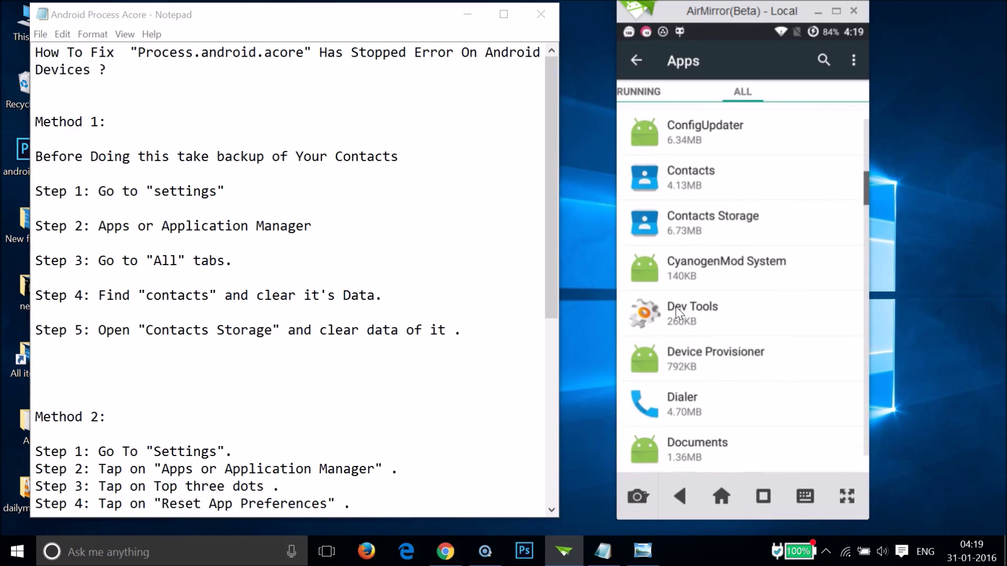
# - Clear the Contacts app's data and return to the apps list
pyautogui.click(705, 180)
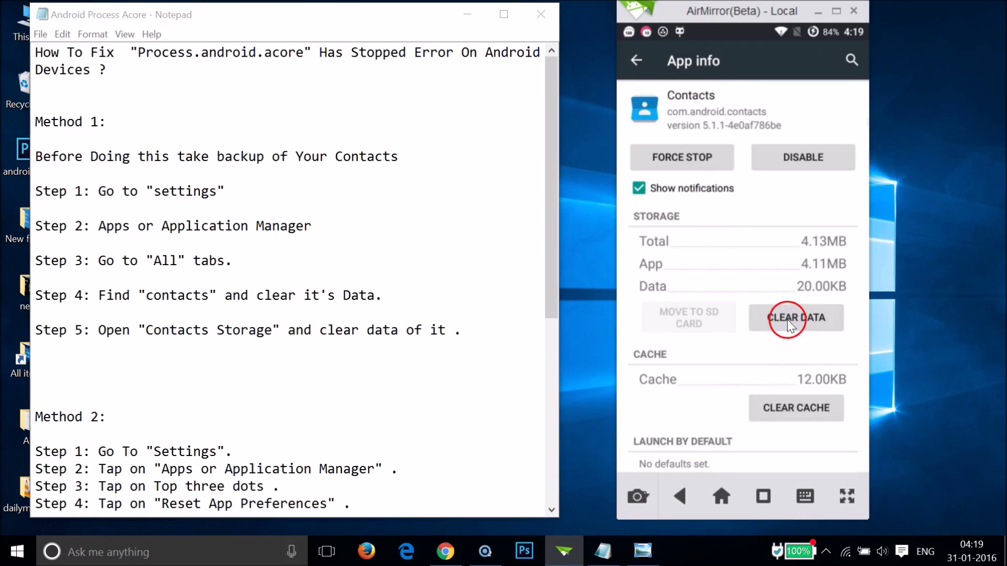
pyautogui.click(788, 321)
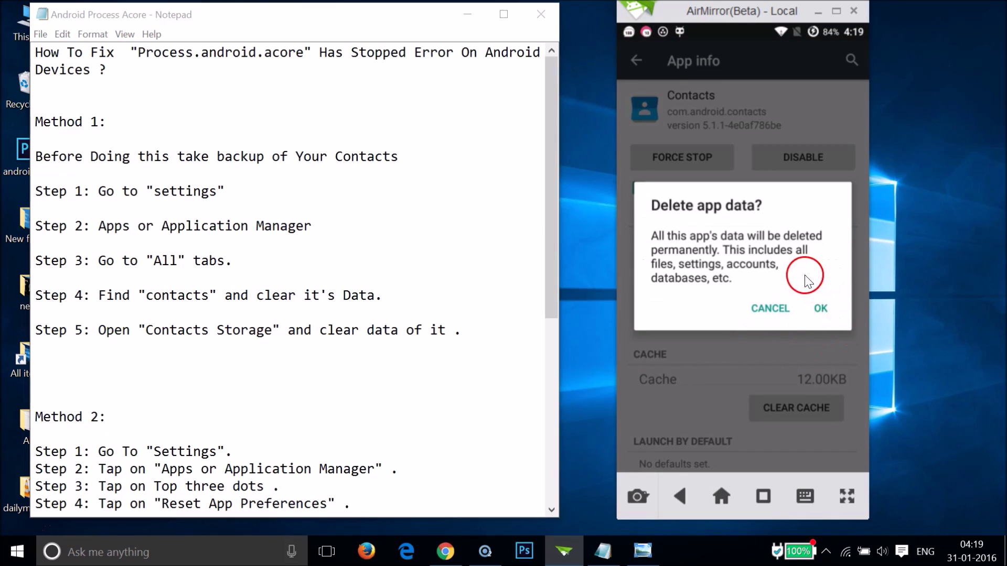
pyautogui.click(816, 312)
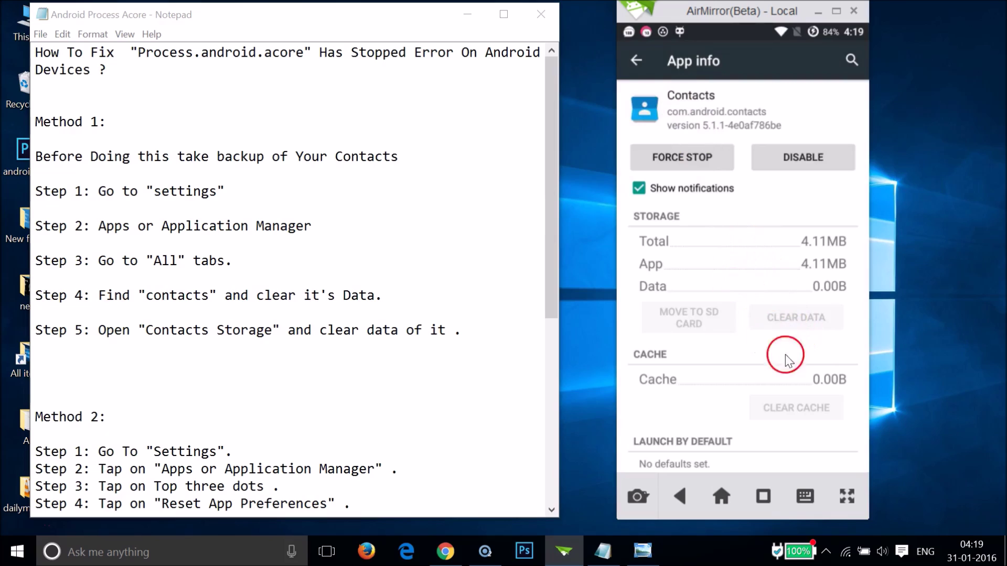
pyautogui.click(636, 69)
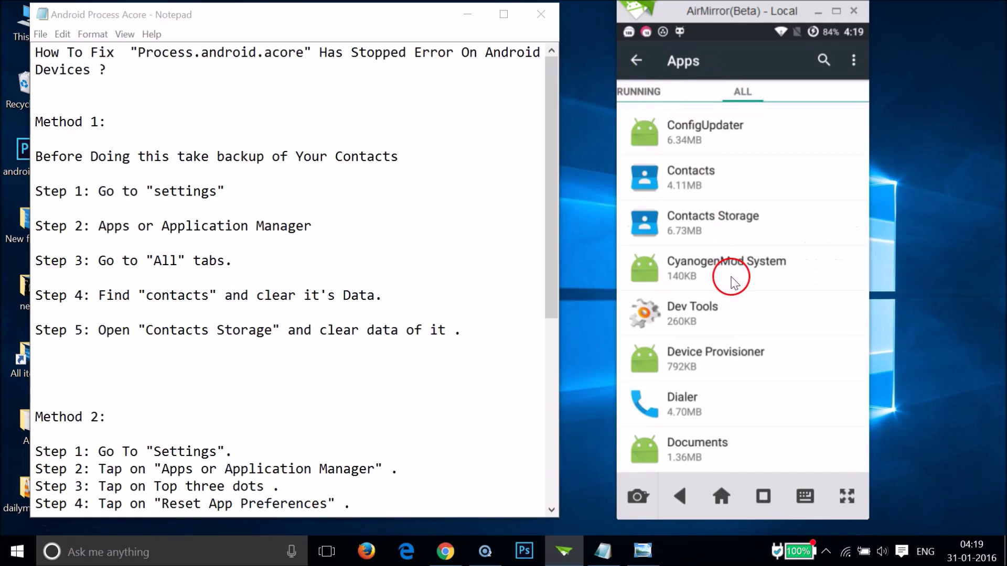
# - Clear the Contacts Storage data to 0.00B and go back to the home screen
pyautogui.click(687, 235)
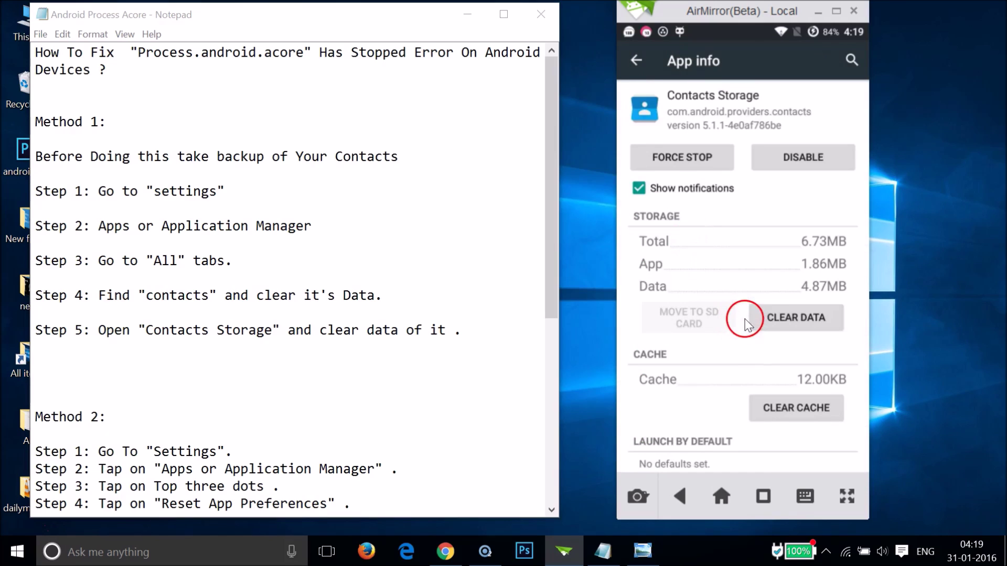
pyautogui.click(770, 325)
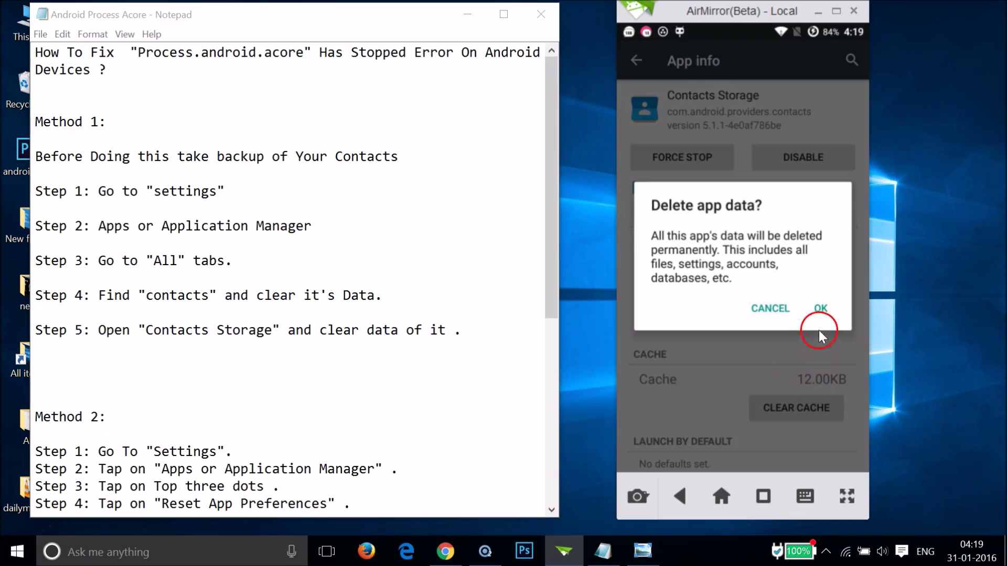
pyautogui.click(820, 309)
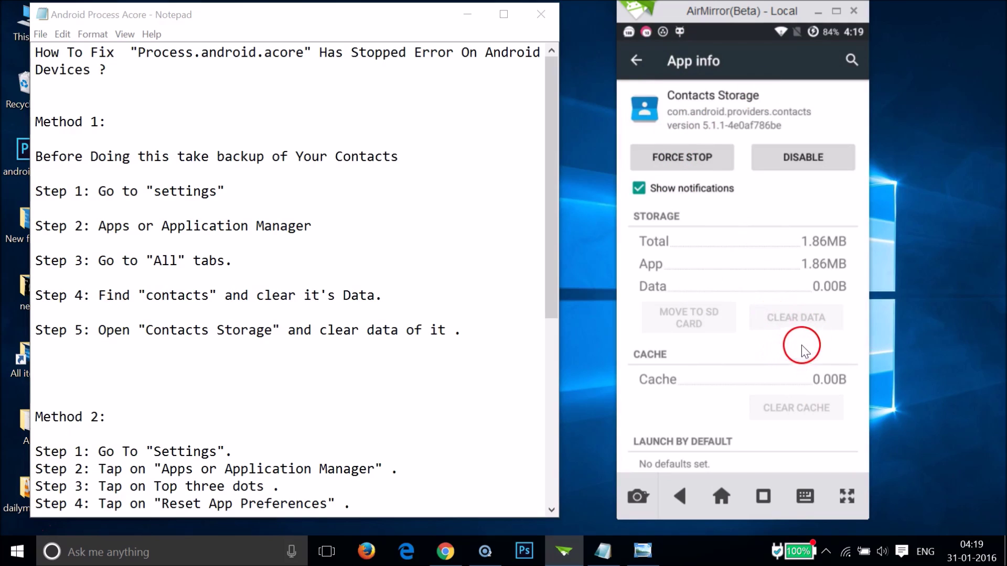
pyautogui.click(635, 57)
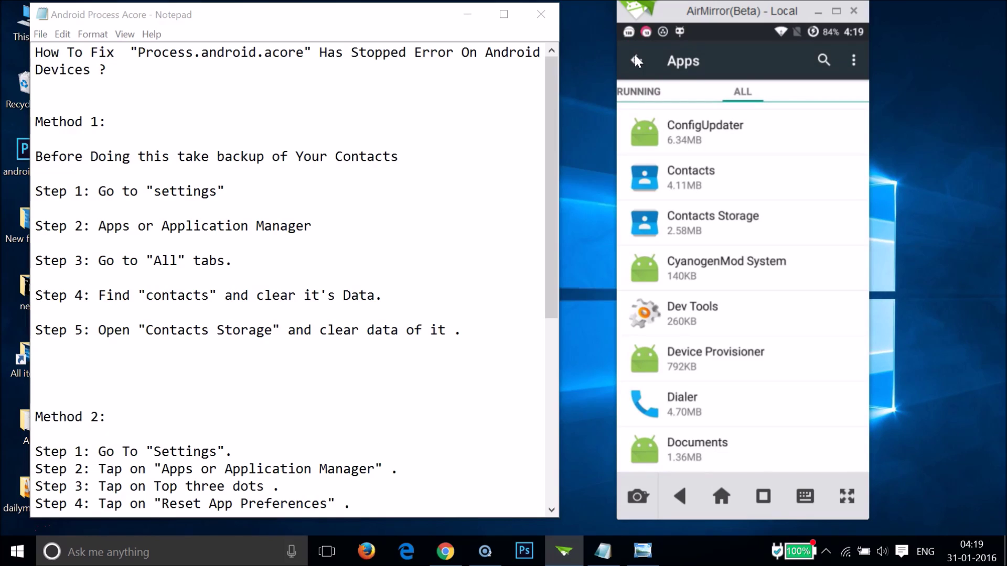
pyautogui.click(635, 57)
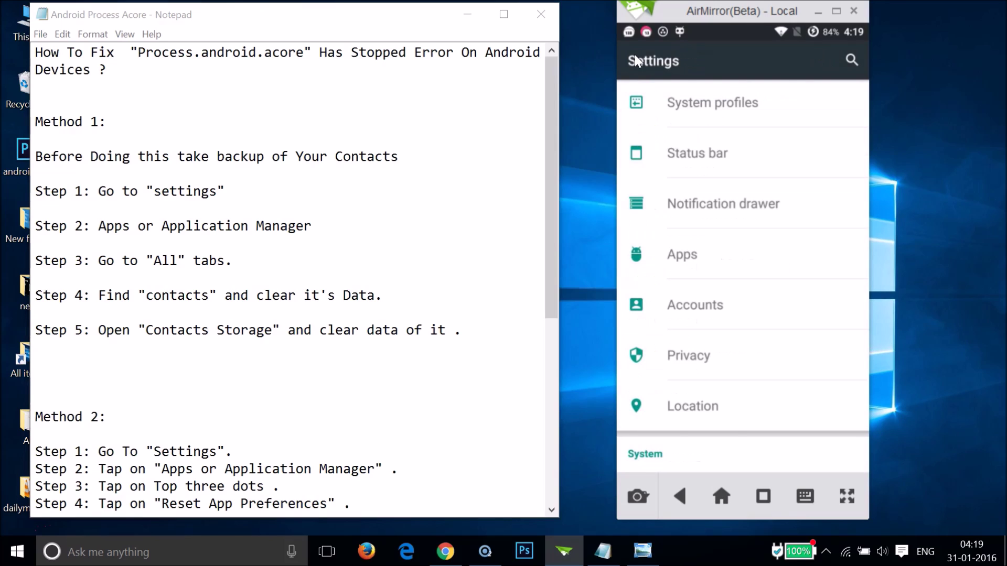
pyautogui.click(635, 54)
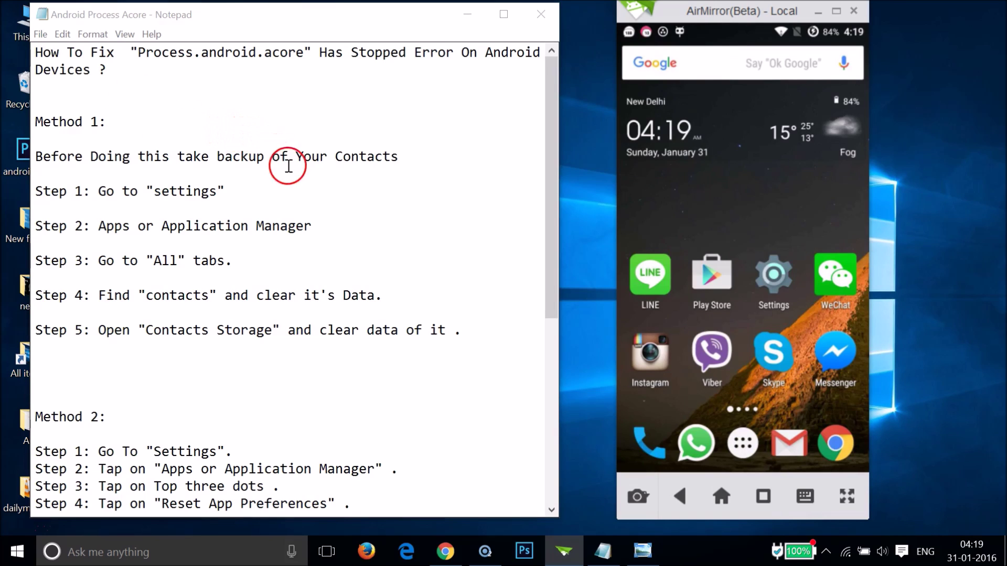
# - Scroll the notes down to show the Method 2 and Method 3 instructions
pyautogui.scroll(-5, 295, 256)
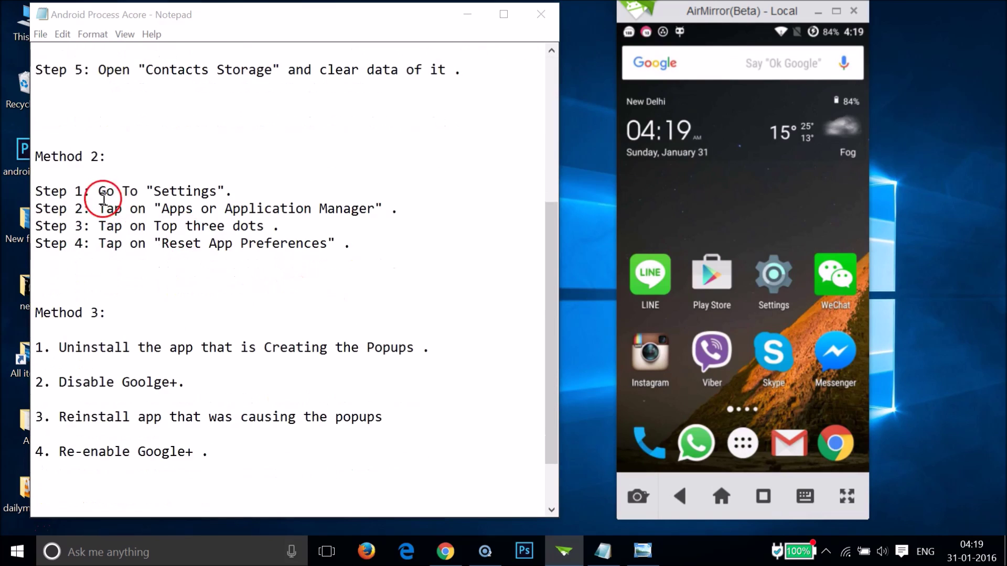
# - Open Settings > Apps and switch to the ALL tab
pyautogui.click(771, 277)
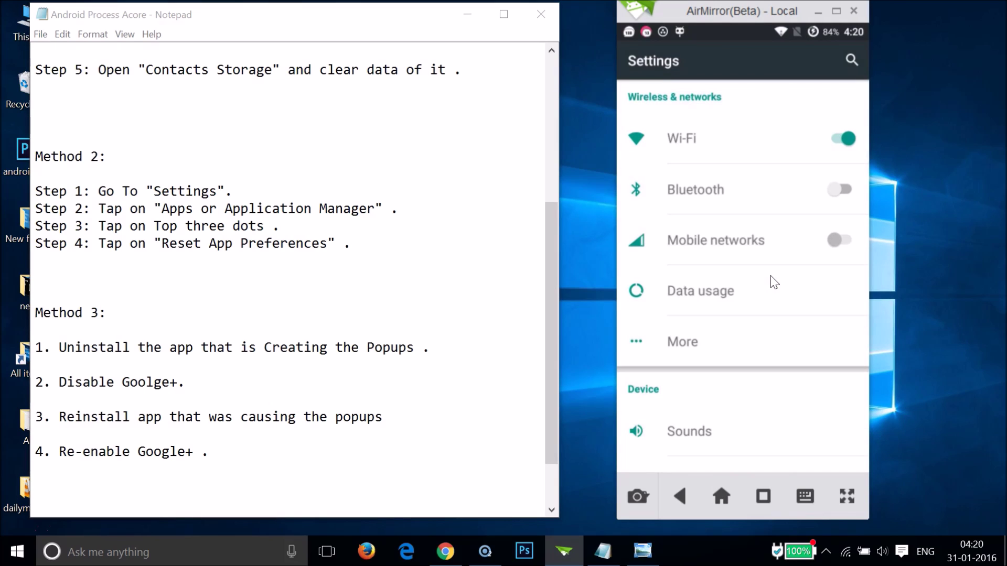
pyautogui.scroll(-10, 774, 282)
pyautogui.scroll(-4, 774, 282)
pyautogui.click(739, 288)
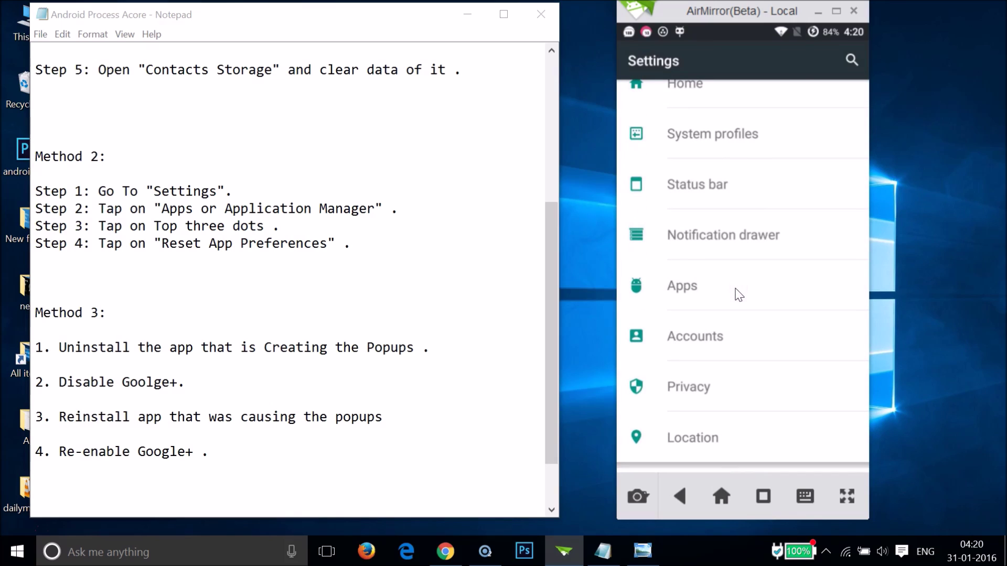
pyautogui.moveTo(756, 283)
pyautogui.mouseDown()
pyautogui.moveTo(788, 275)
pyautogui.moveTo(814, 173)
pyautogui.moveTo(858, 96)
pyautogui.mouseUp()
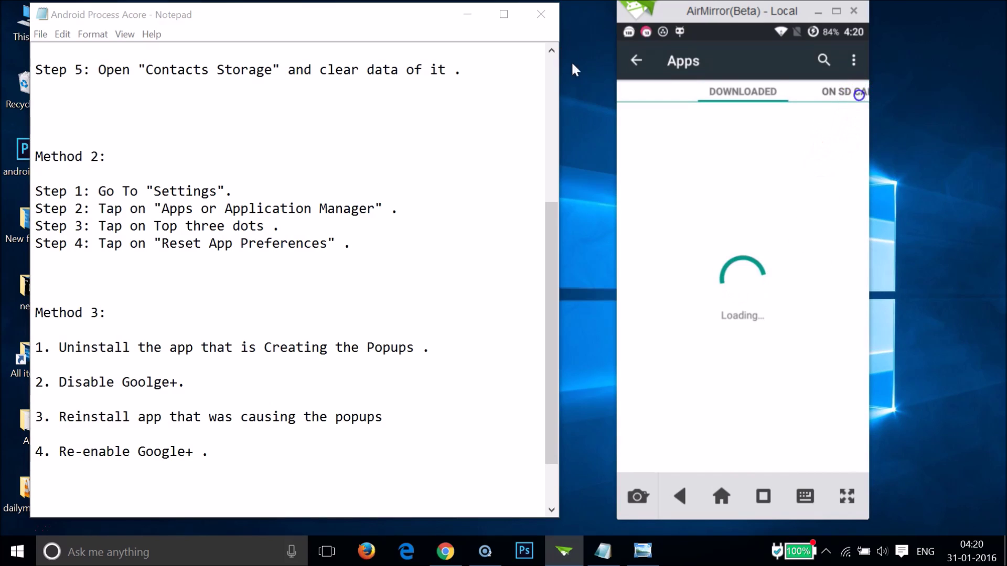
pyautogui.click(861, 99)
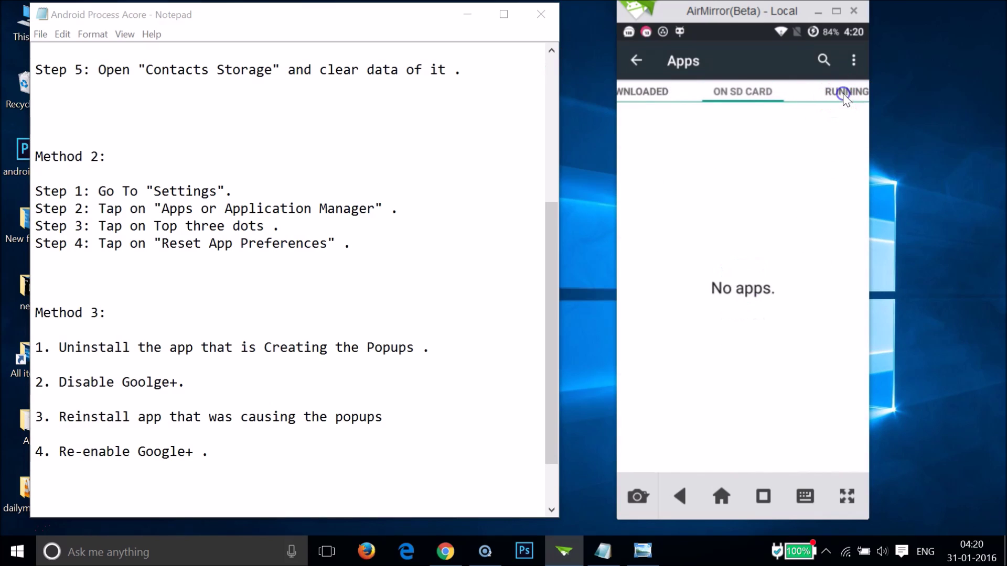
pyautogui.moveTo(810, 126); pyautogui.dragTo(859, 94)
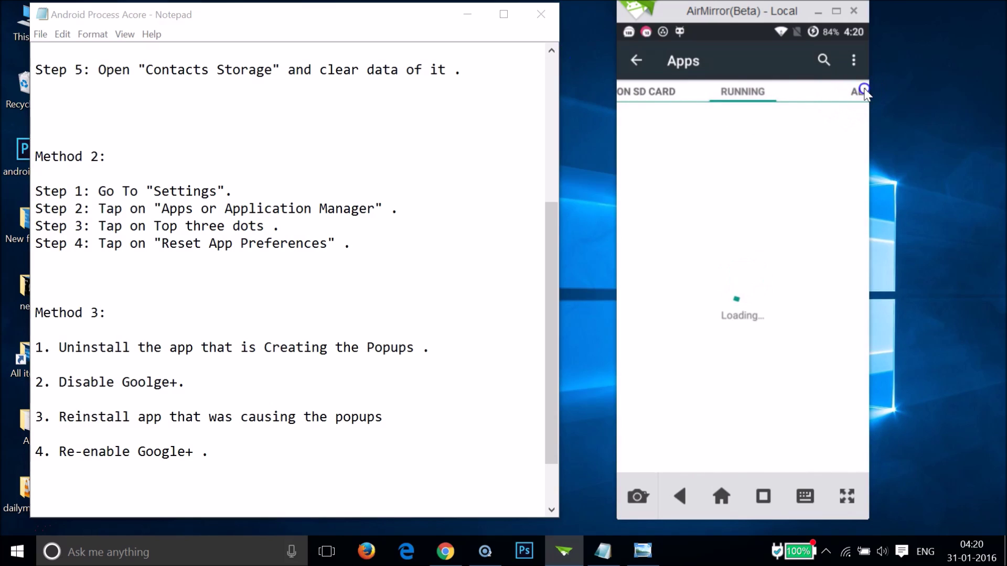
pyautogui.click(860, 94)
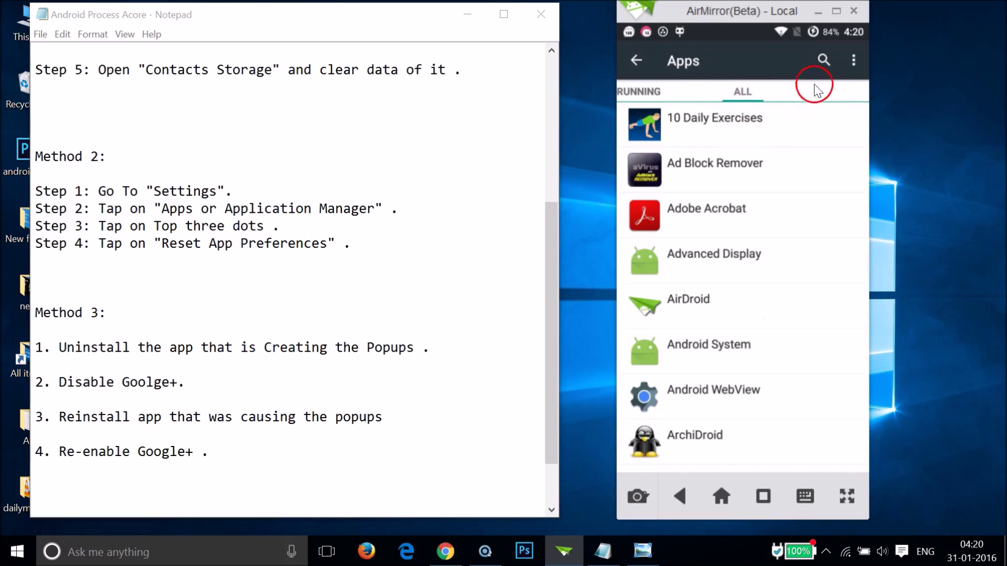
# - Reset all app preferences from the list's overflow menu and confirm with RESET APPS
pyautogui.click(851, 59)
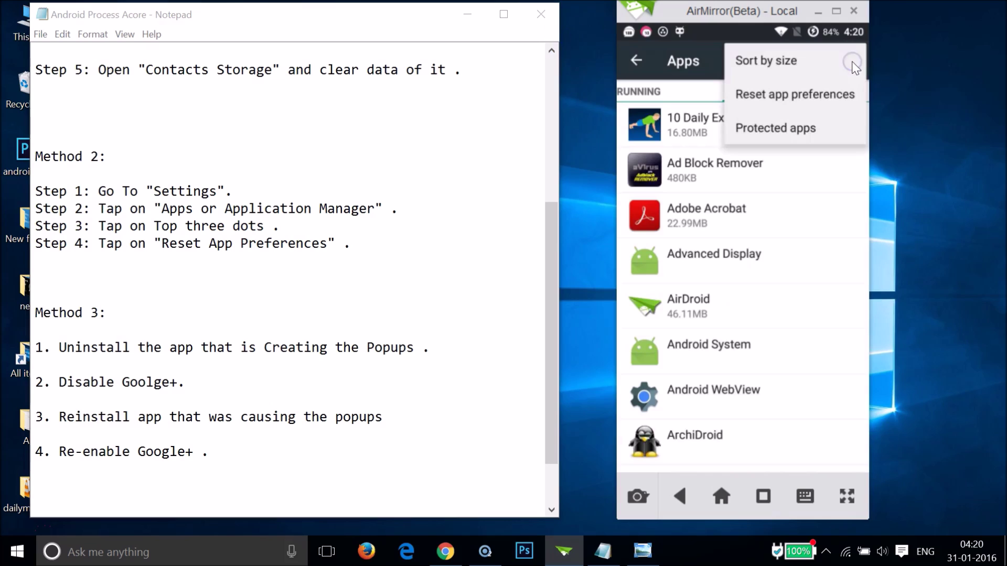
pyautogui.click(764, 98)
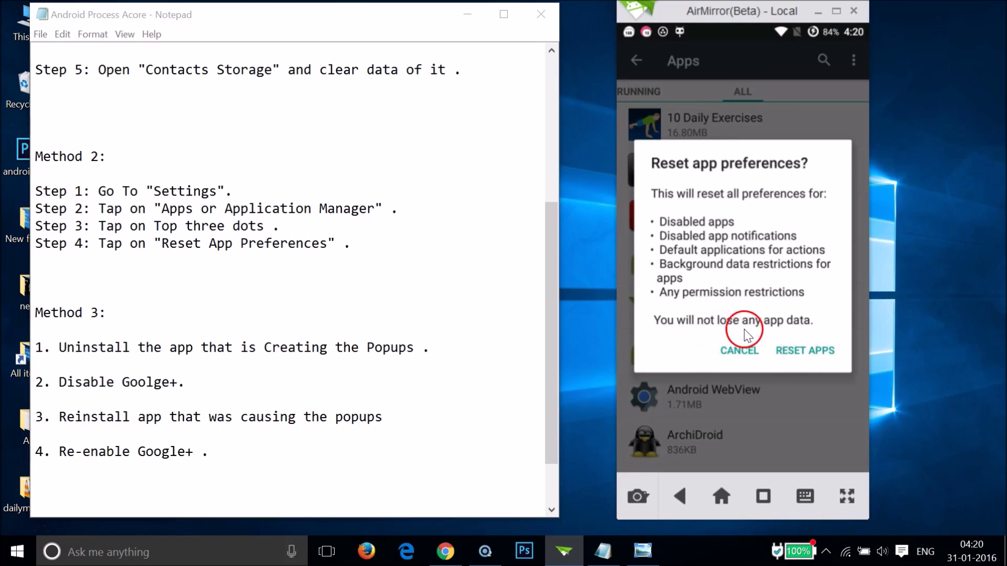
pyautogui.click(795, 357)
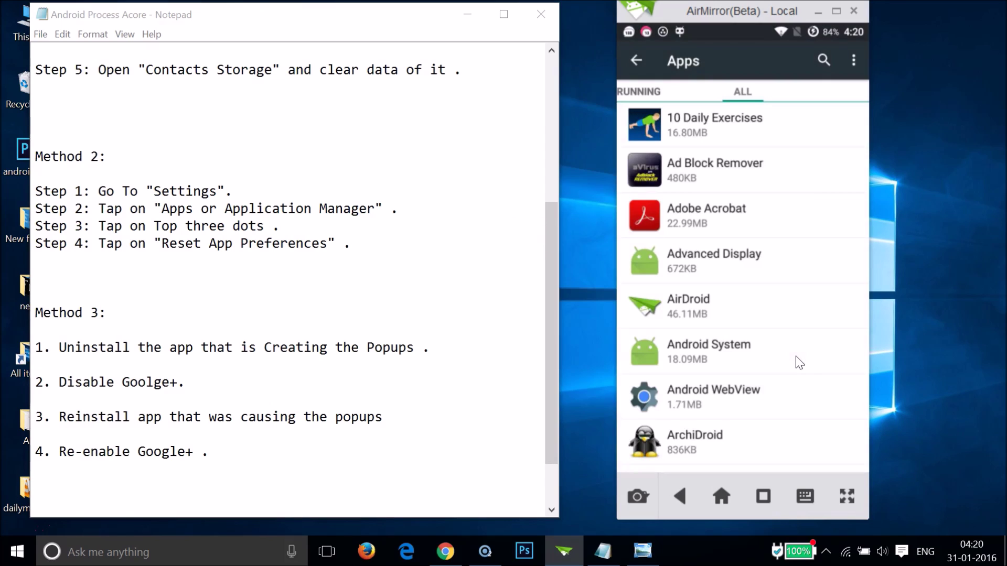
pyautogui.press('Escape')
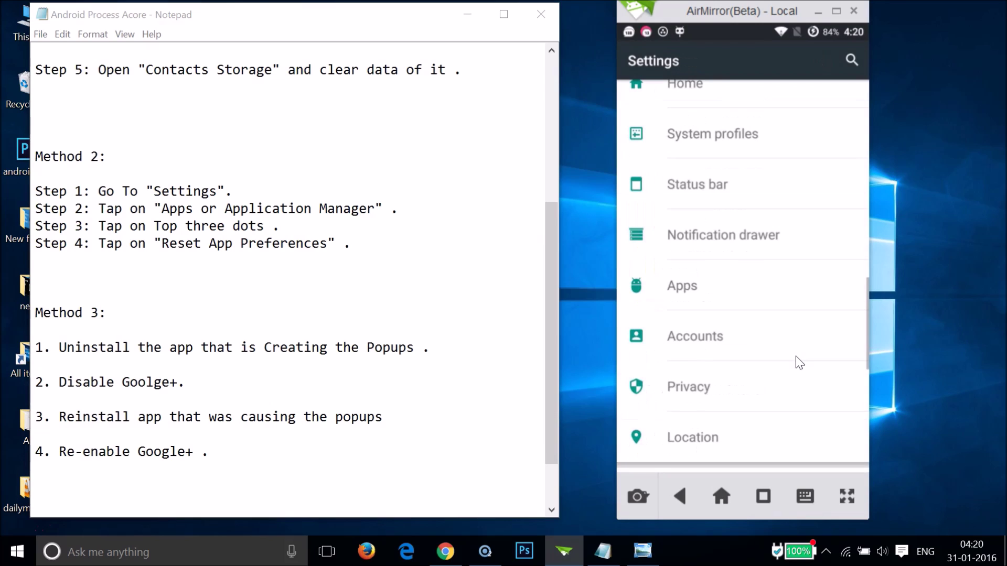
pyautogui.press('Escape')
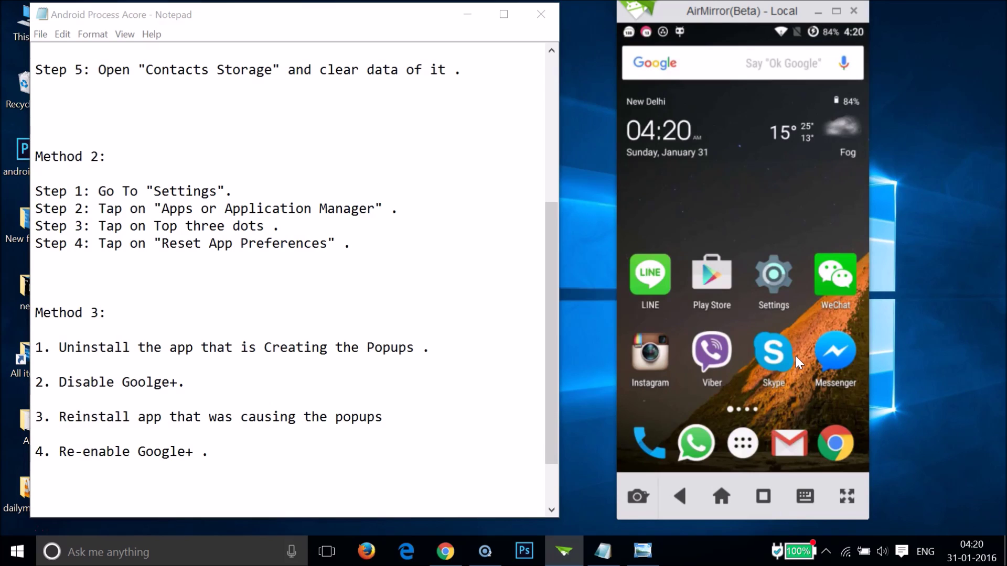
pyautogui.click(277, 227)
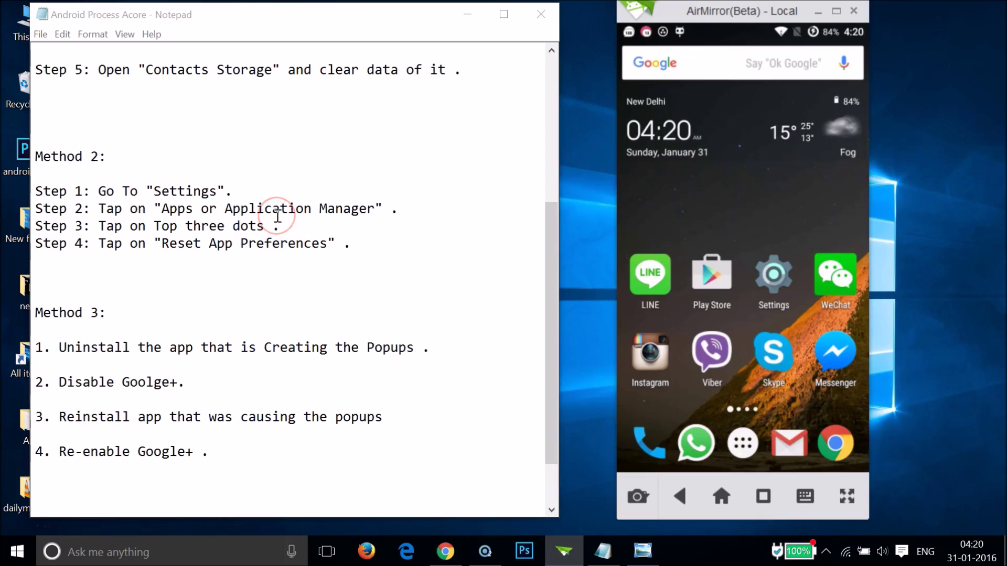
pyautogui.click(277, 233)
pyautogui.click(289, 247)
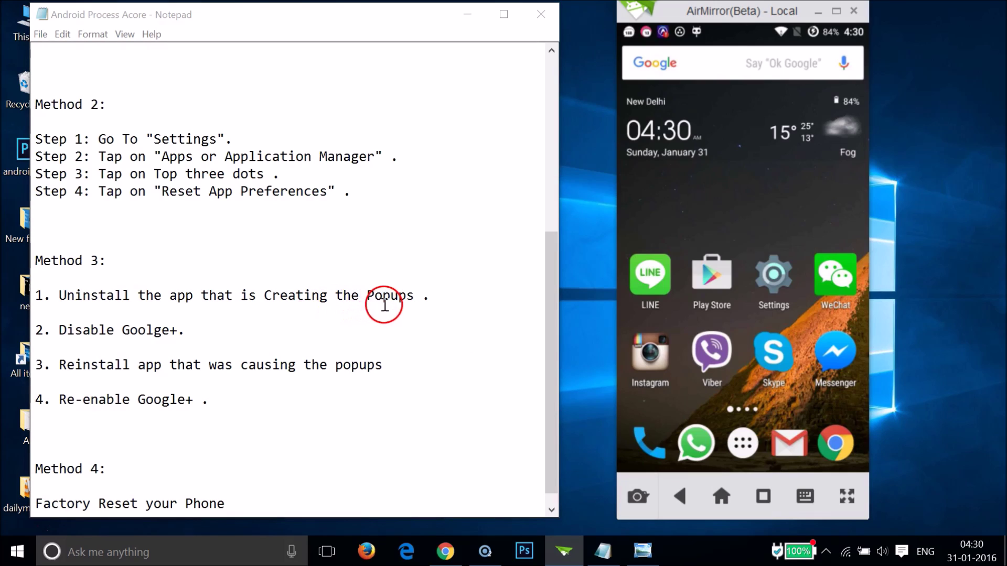
# - Open Settings > Apps on the ALL tab, view Adobe Acrobat's app info, and return to the list
pyautogui.click(772, 282)
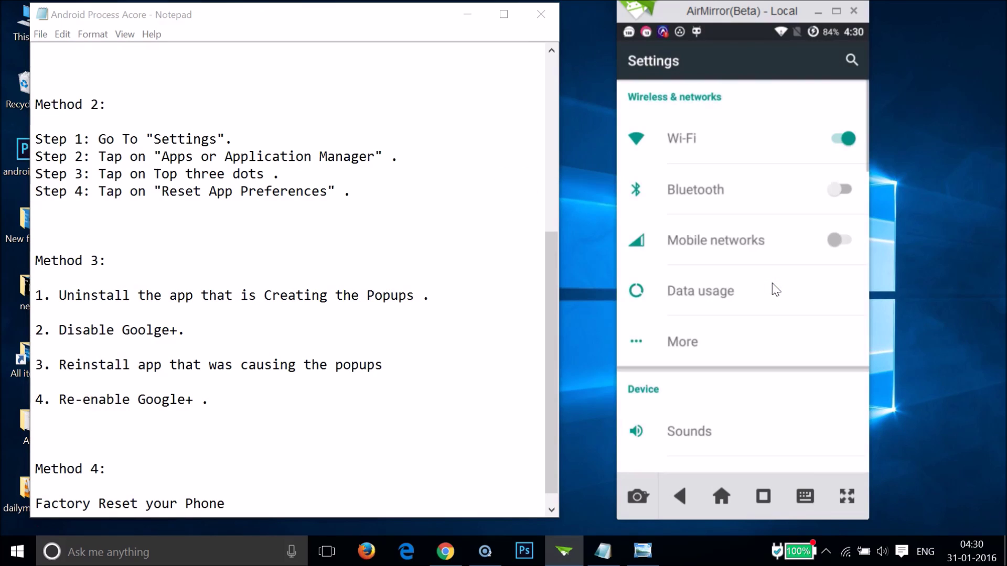
pyautogui.scroll(-10, 775, 289)
pyautogui.scroll(-8, 776, 289)
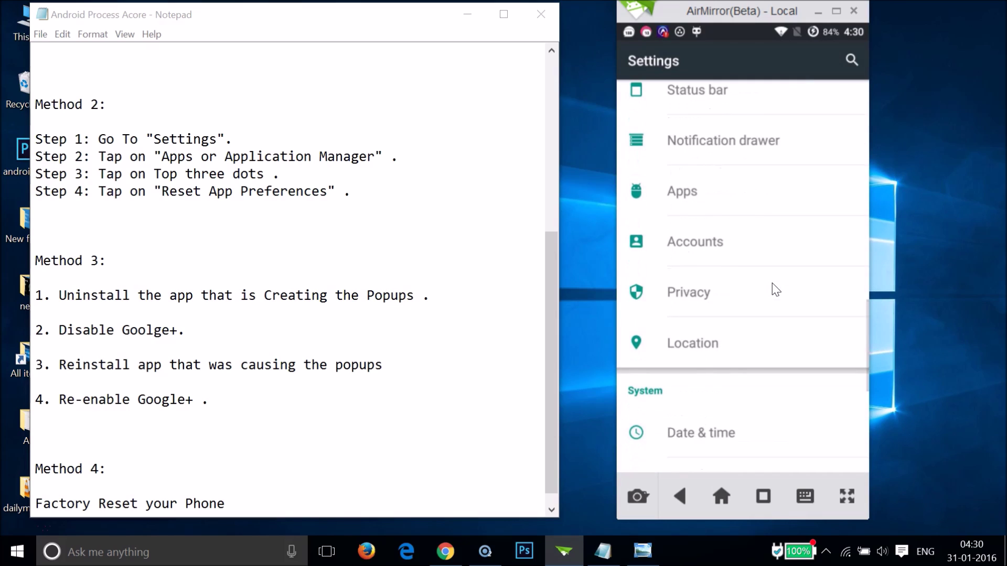
pyautogui.click(702, 191)
pyautogui.click(834, 96)
pyautogui.click(863, 93)
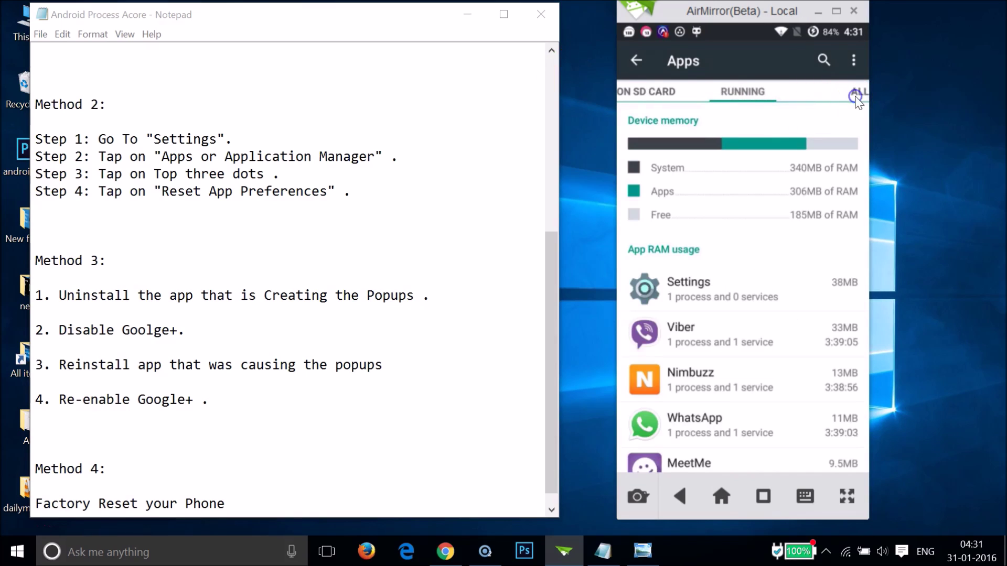
pyautogui.click(856, 97)
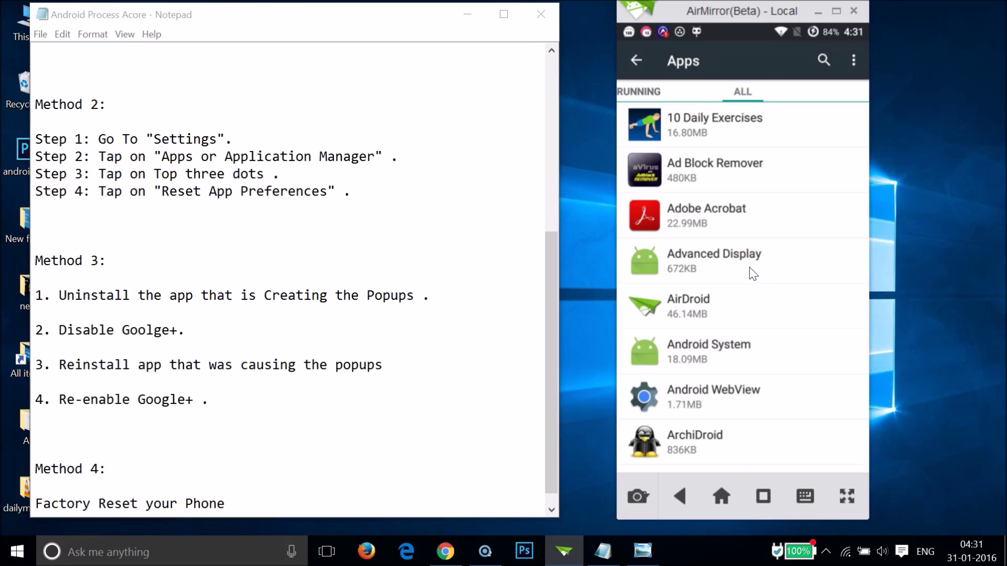
pyautogui.click(720, 218)
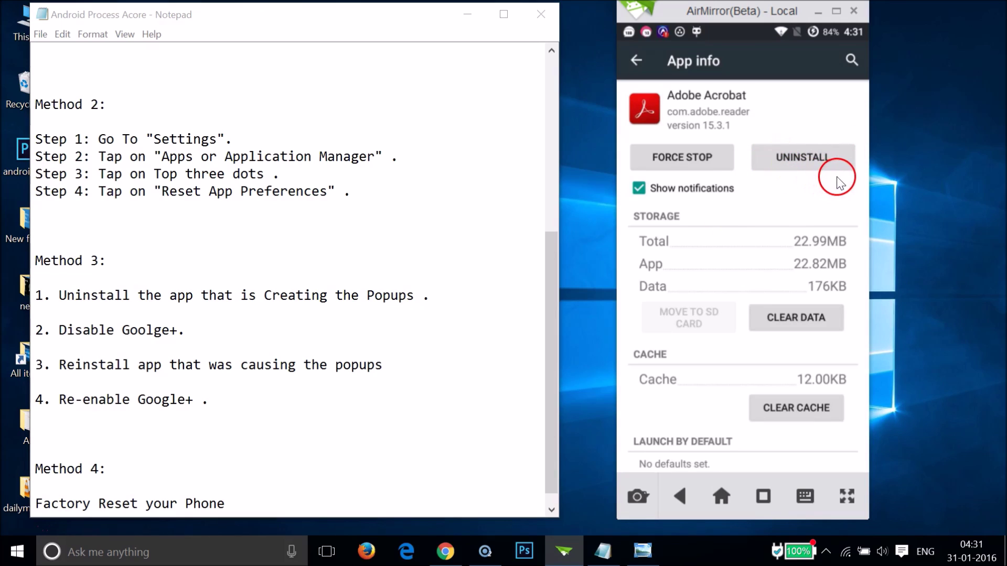
pyautogui.click(638, 61)
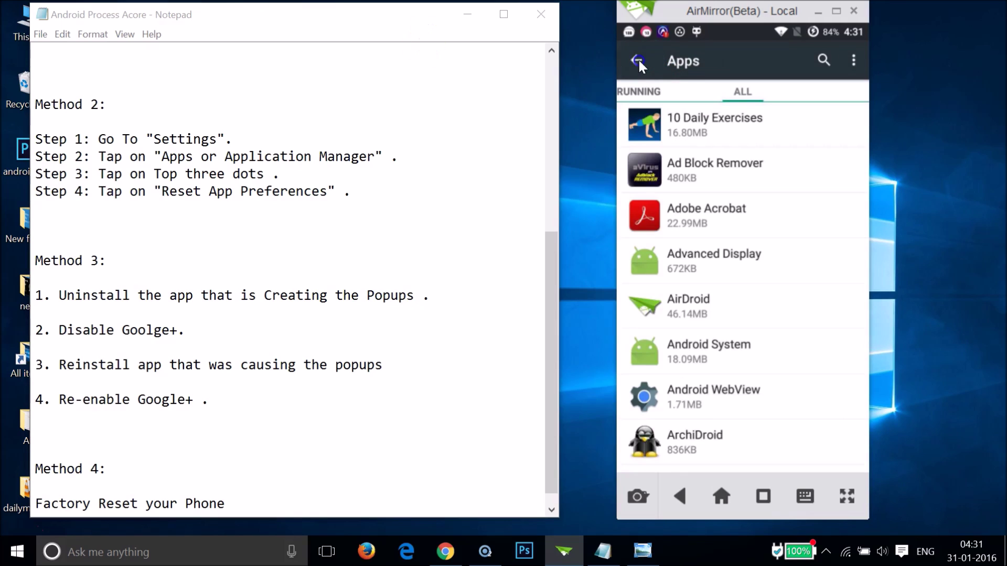
# - Go back to Settings, open Apps, and open Google+'s app info from the Downloaded list
pyautogui.click(639, 61)
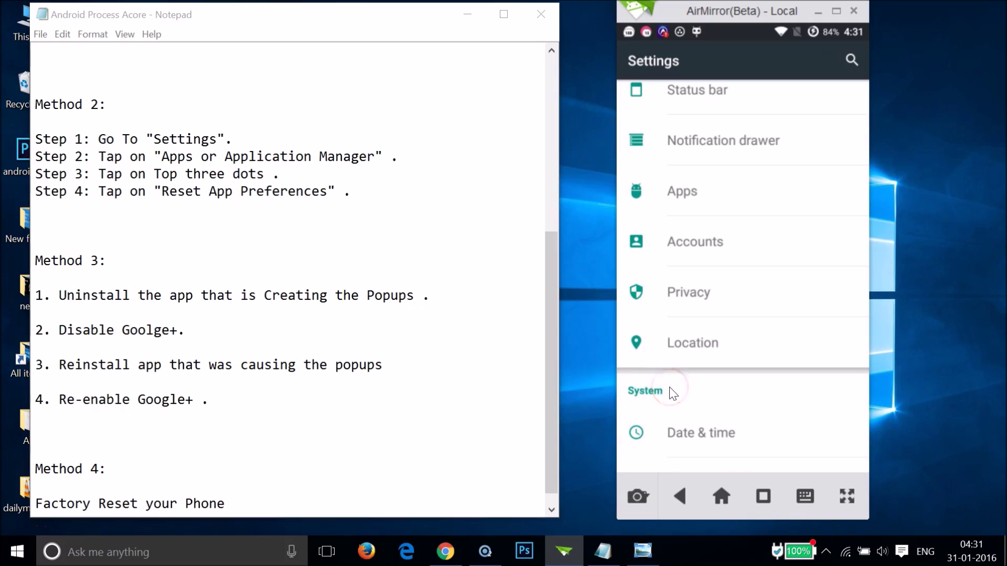
pyautogui.scroll(-5, 669, 388)
pyautogui.scroll(5, 669, 387)
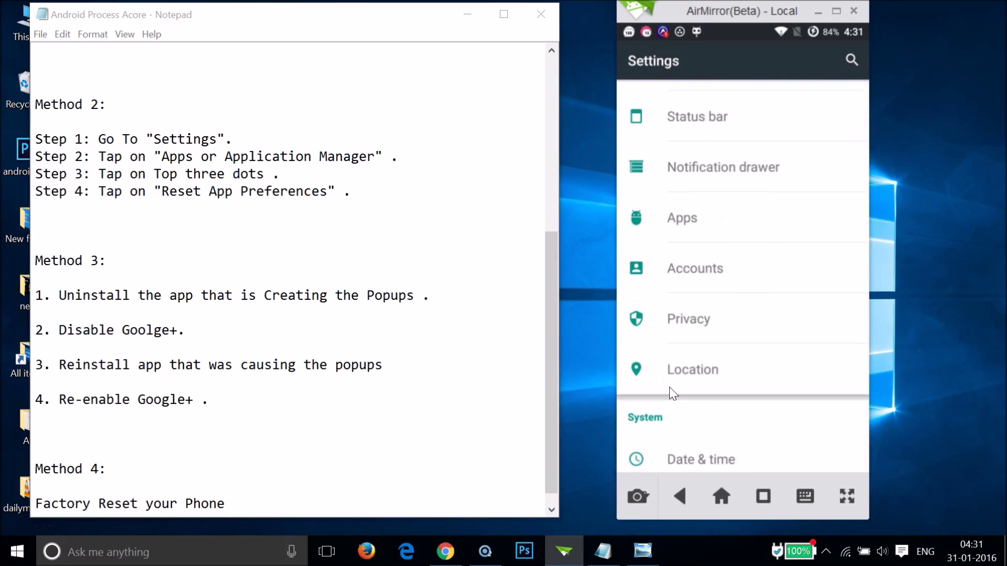
pyautogui.click(708, 234)
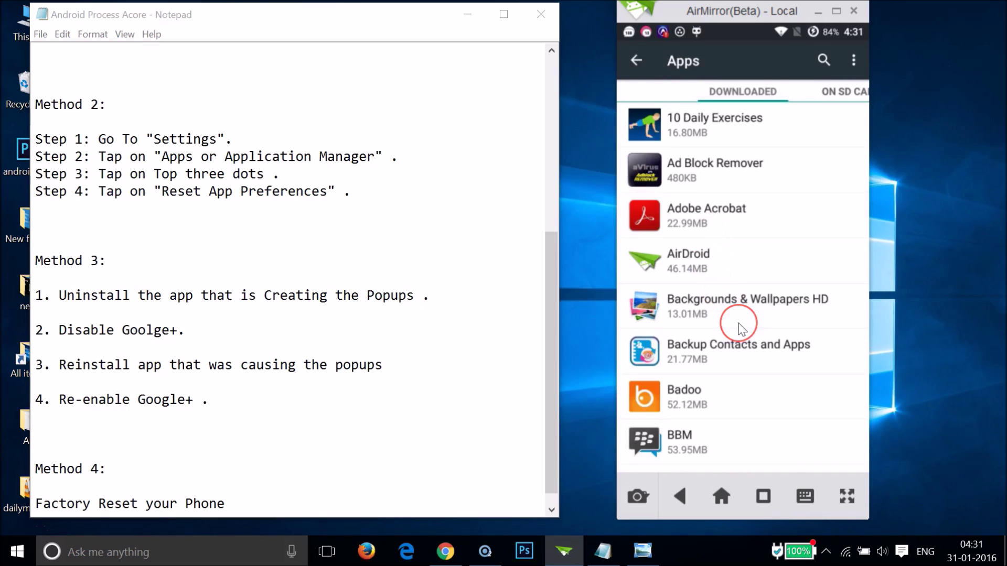
pyautogui.scroll(-5, 739, 323)
pyautogui.scroll(-3, 739, 324)
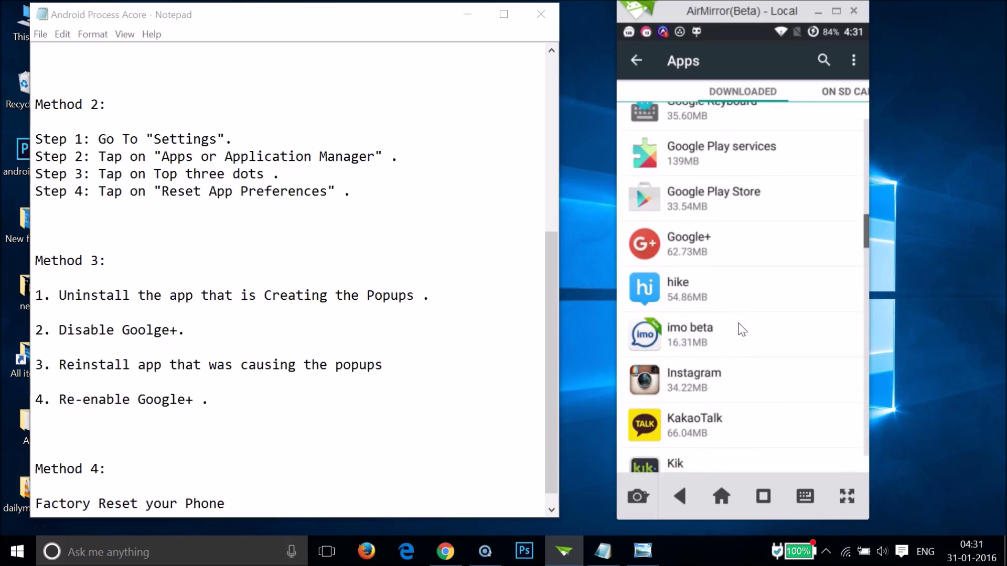
pyautogui.click(708, 245)
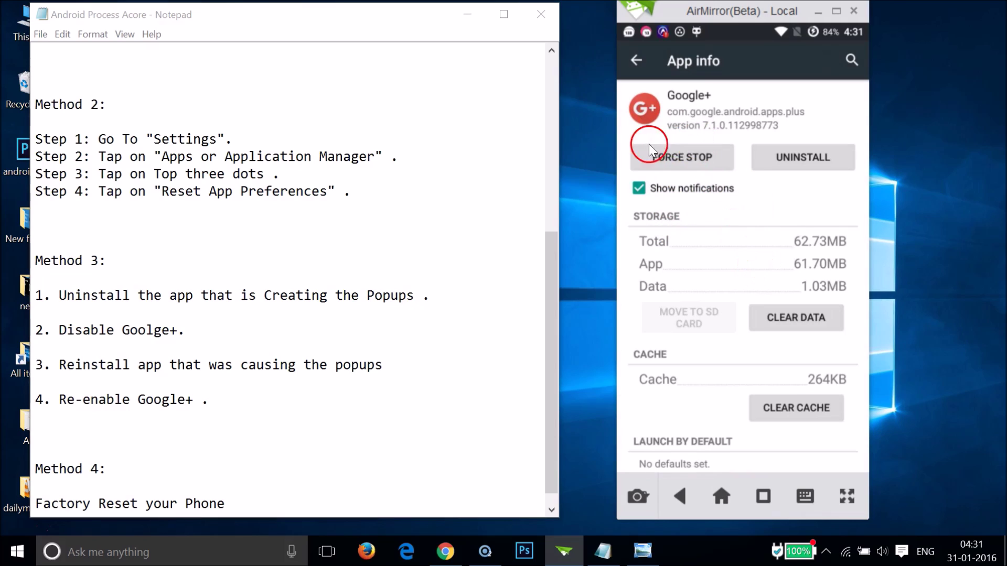
# - Force-stop Google+ on the phone, confirming with OK in the Force stop? dialog
pyautogui.click(679, 158)
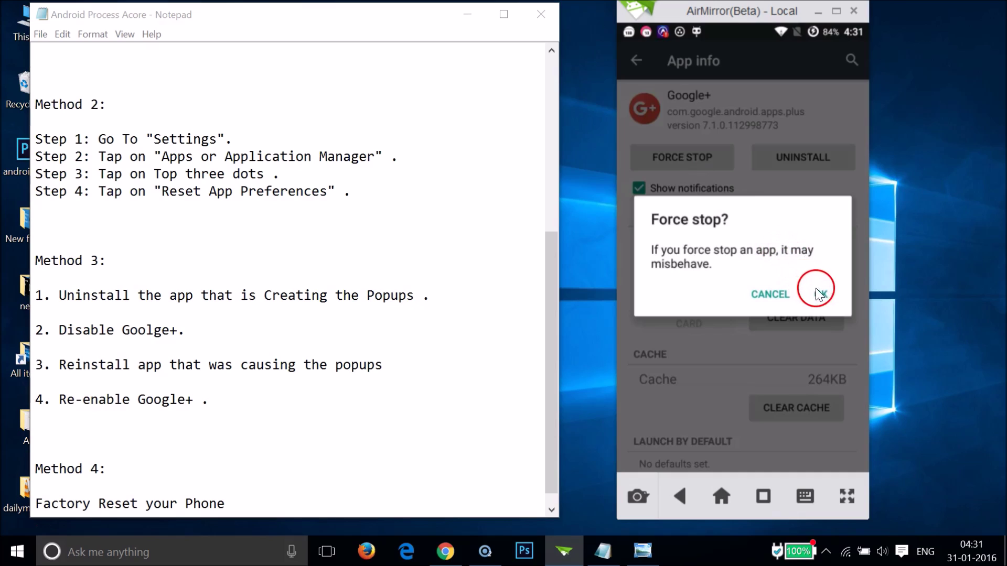
pyautogui.click(819, 291)
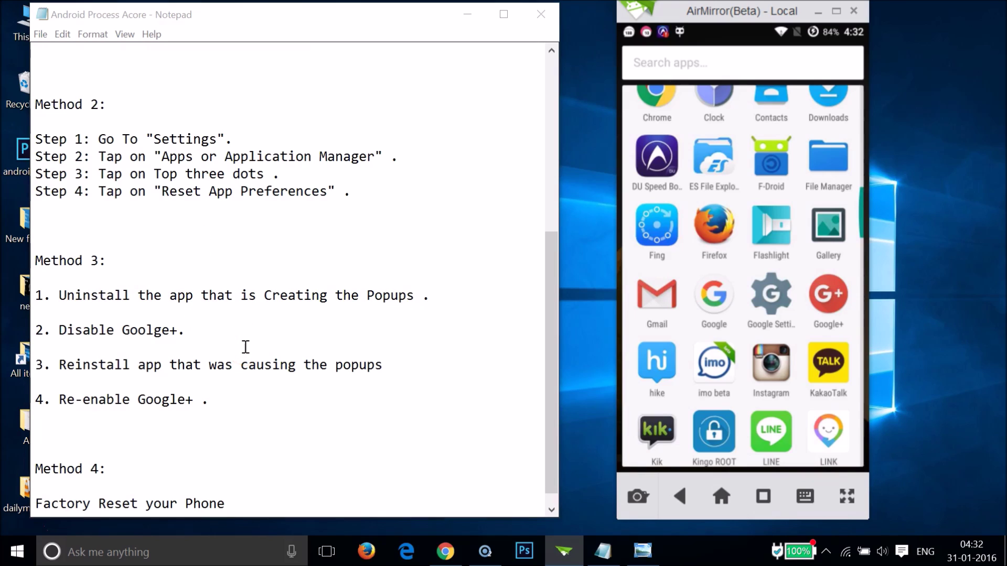
pyautogui.scroll(-1, 260, 412)
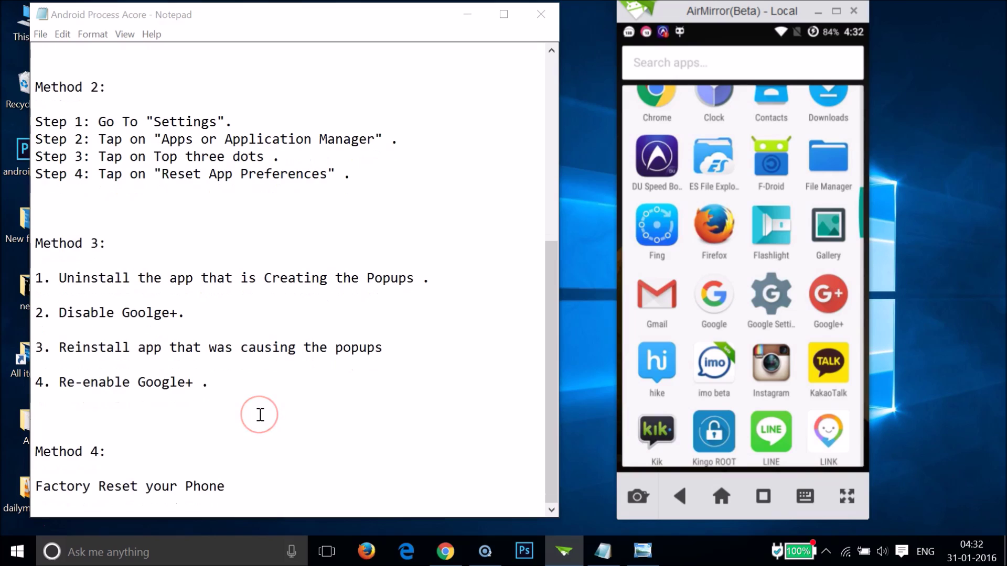
pyautogui.scroll(3, 200, 265)
pyautogui.scroll(-3, 201, 265)
pyautogui.click(225, 378)
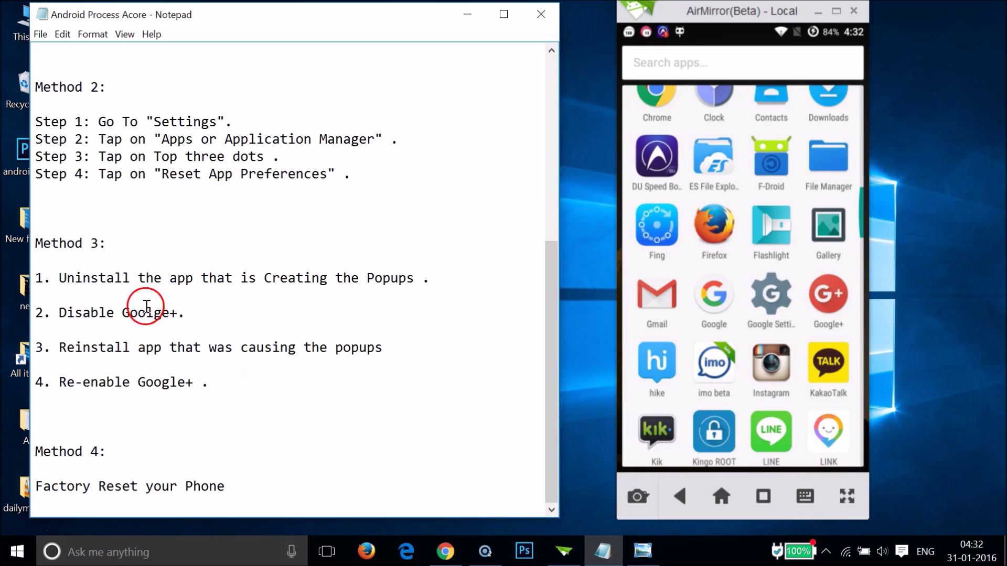
pyautogui.scroll(6, 252, 351)
pyautogui.scroll(-6, 252, 352)
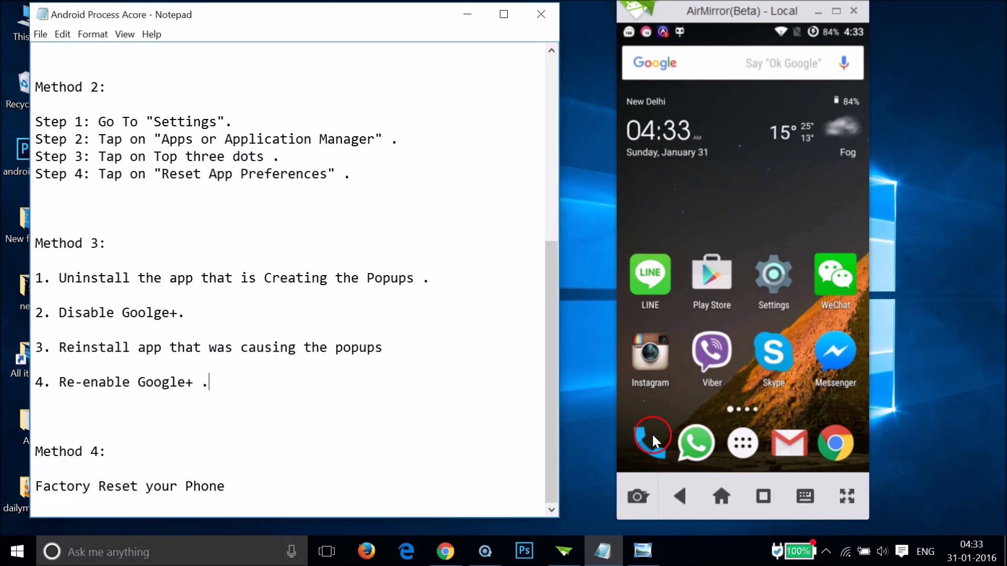
# - Go from the phone's Settings through Backup & reset to Factory data reset
pyautogui.click(767, 278)
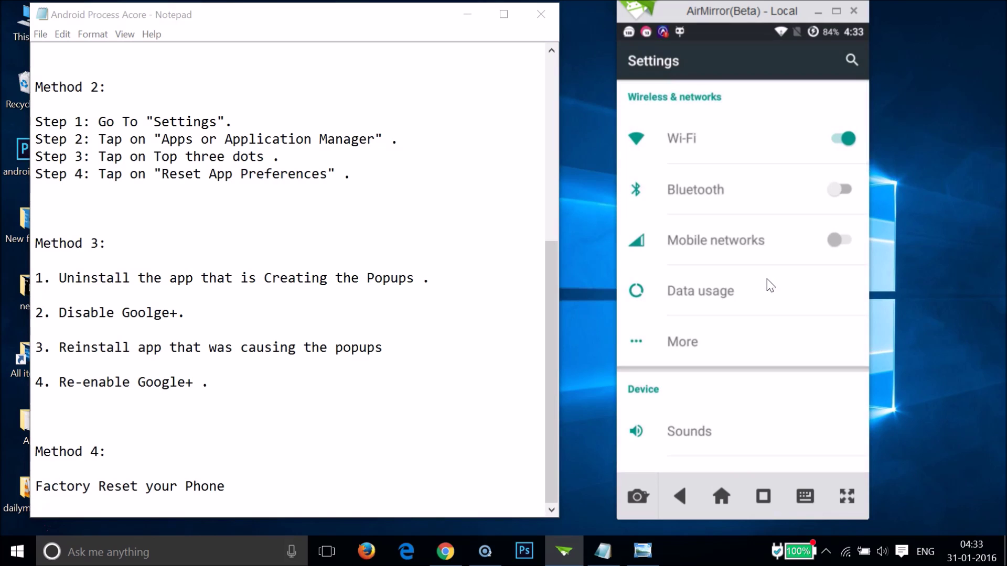
pyautogui.scroll(-5, 770, 285)
pyautogui.scroll(-8, 770, 284)
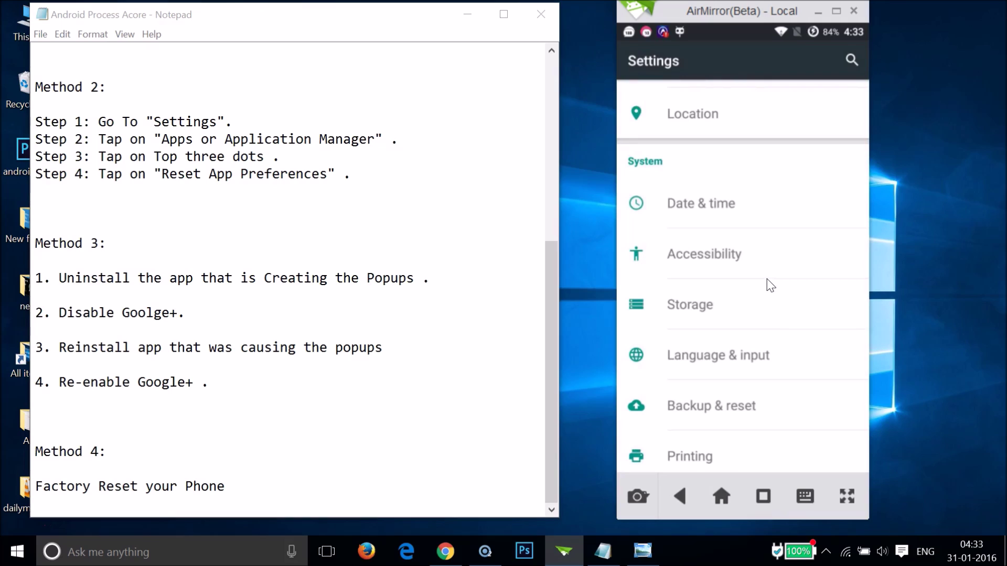
pyautogui.click(730, 404)
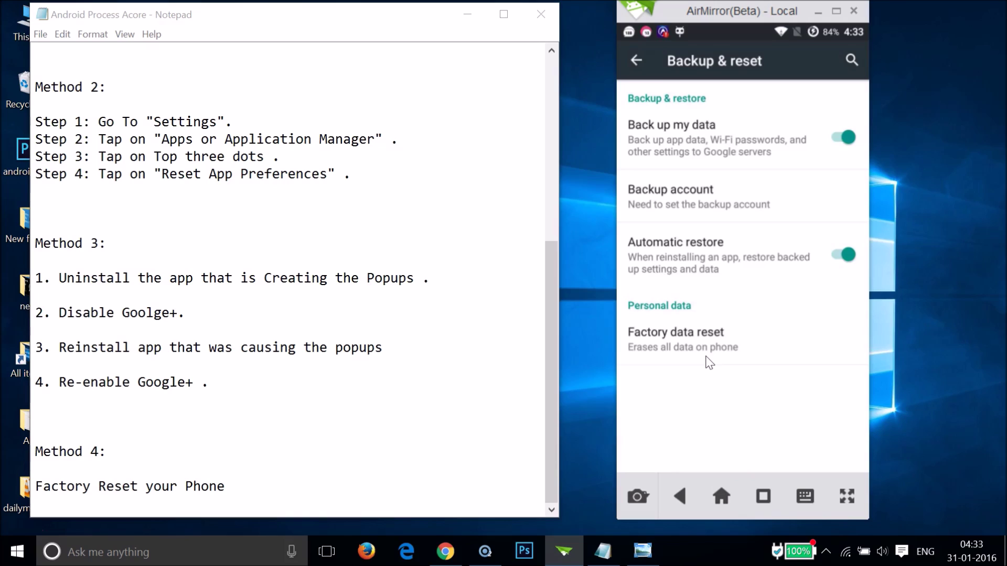
pyautogui.click(639, 348)
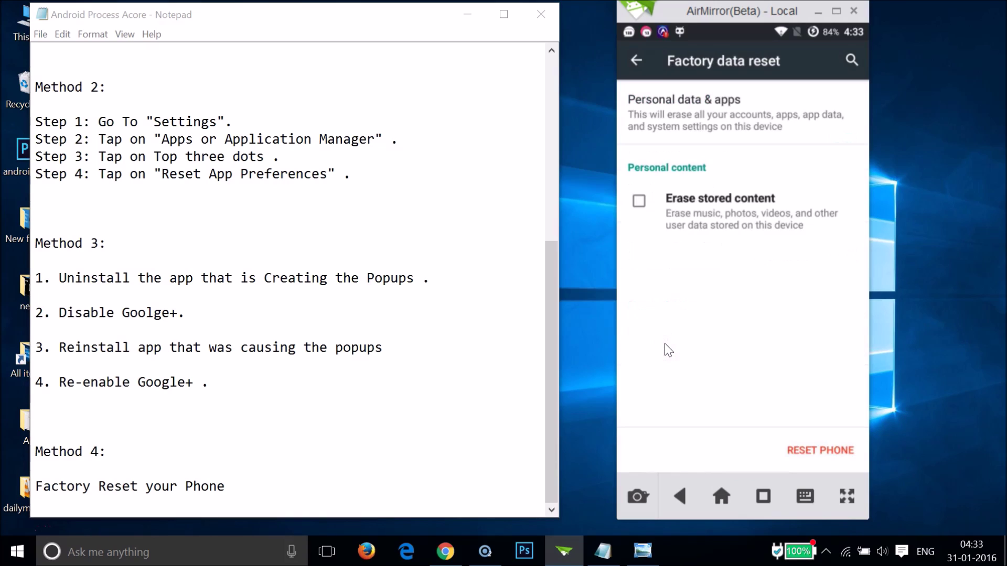
# - In Notepad's method steps, place the caret after the Method 4 heading
pyautogui.click(815, 448)
pyautogui.click(294, 475)
pyautogui.scroll(7, 189, 327)
pyautogui.scroll(-4, 189, 327)
pyautogui.scroll(-2, 189, 327)
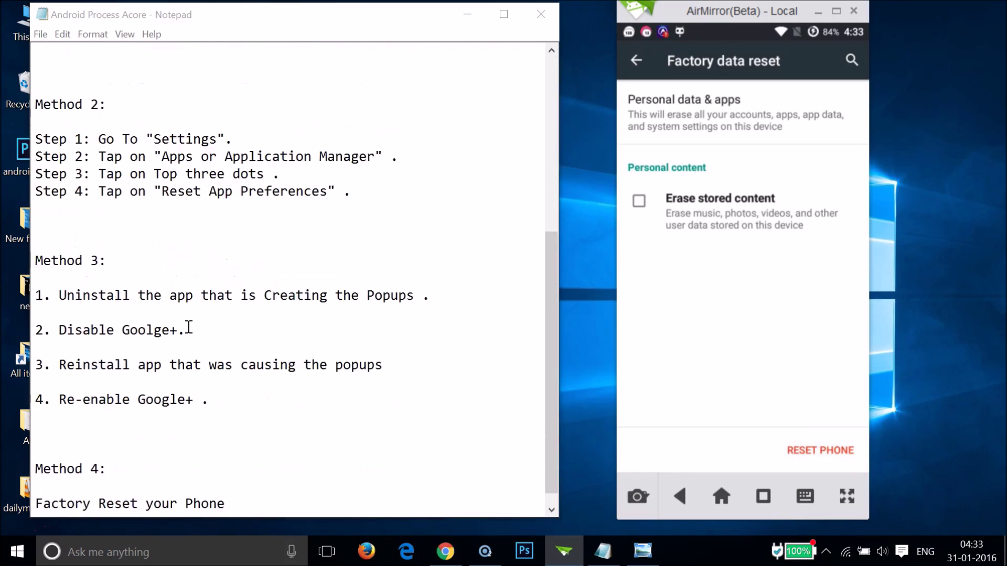
pyautogui.click(209, 445)
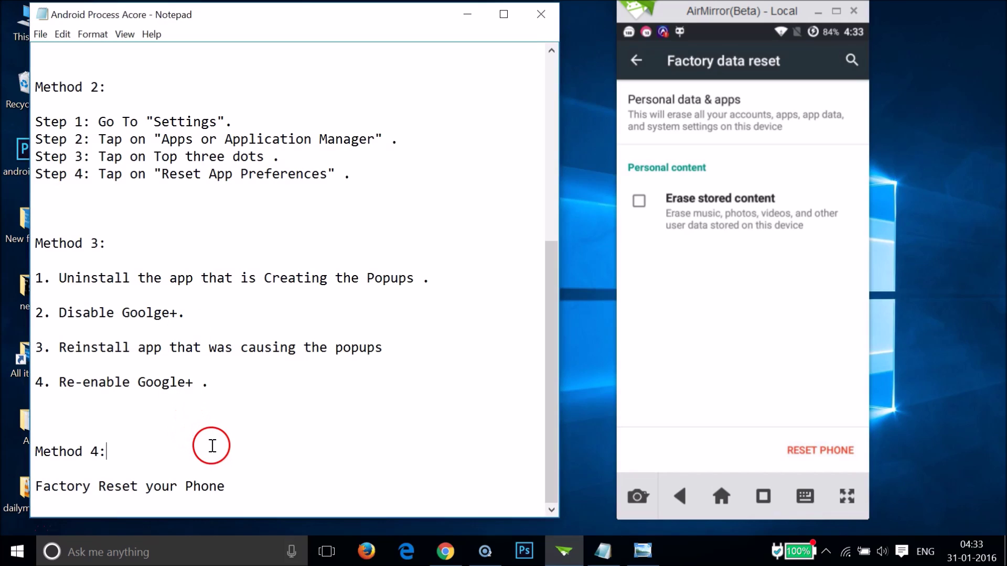